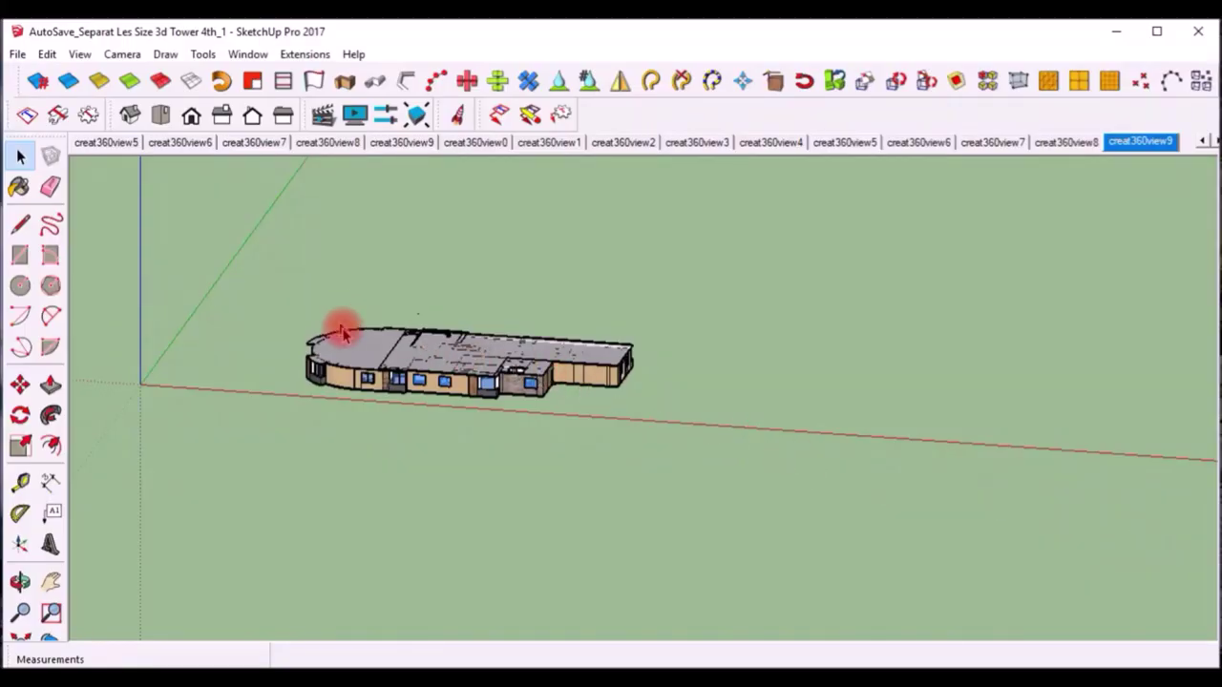
Zoom and orbit around the building until its long side faces the camera.
{"action": "scroll", "coordinate": [382, 353], "scroll_direction": "up", "scroll_amount": 2}
{"action": "scroll", "coordinate": [559, 373], "scroll_direction": "up", "scroll_amount": 2}
{"action": "scroll", "coordinate": [633, 362], "scroll_direction": "up", "scroll_amount": 1}
{"action": "scroll", "coordinate": [491, 346], "scroll_direction": "up", "scroll_amount": 1}
{"action": "scroll", "coordinate": [573, 367], "scroll_direction": "up", "scroll_amount": 1}
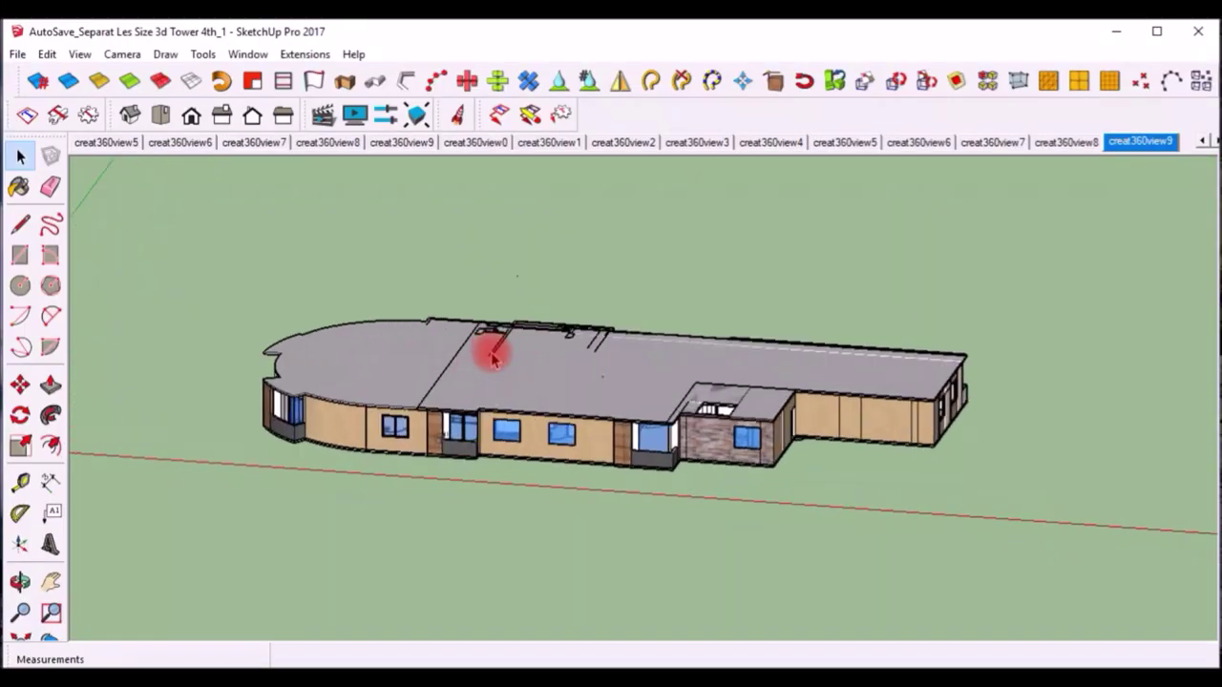
{"action": "scroll", "coordinate": [683, 393], "scroll_direction": "up", "scroll_amount": 2}
{"action": "scroll", "coordinate": [715, 392], "scroll_direction": "down", "scroll_amount": 1}
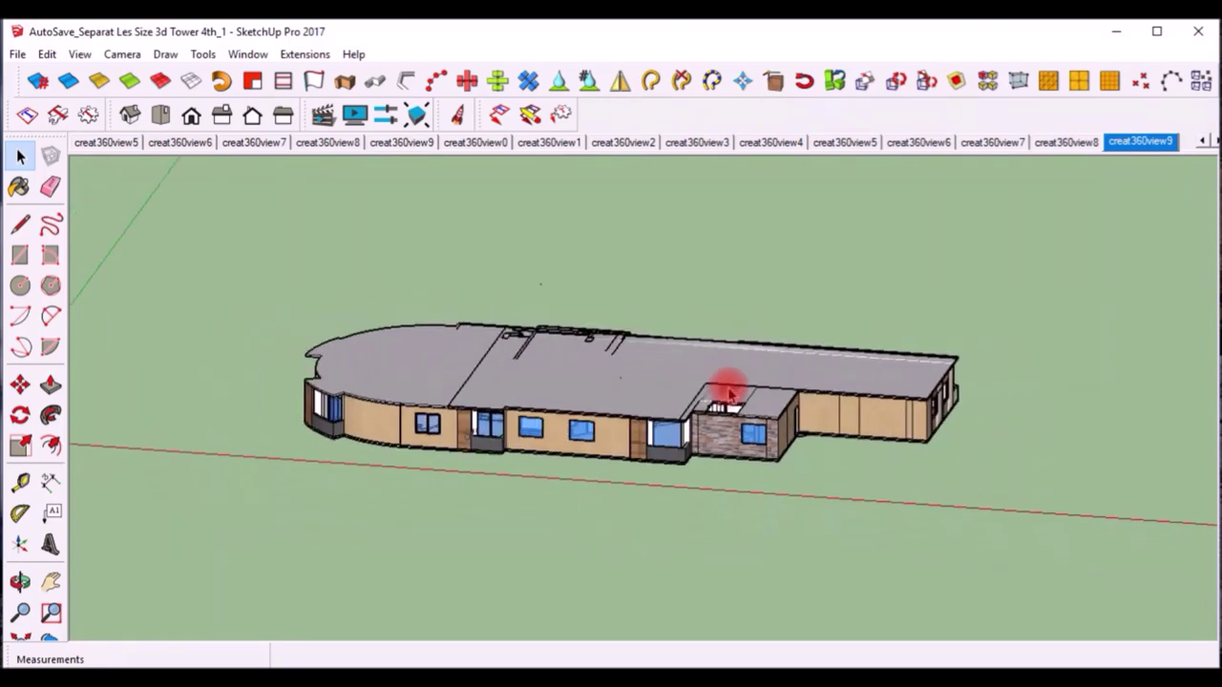
{"action": "scroll", "coordinate": [756, 389], "scroll_direction": "up", "scroll_amount": 1}
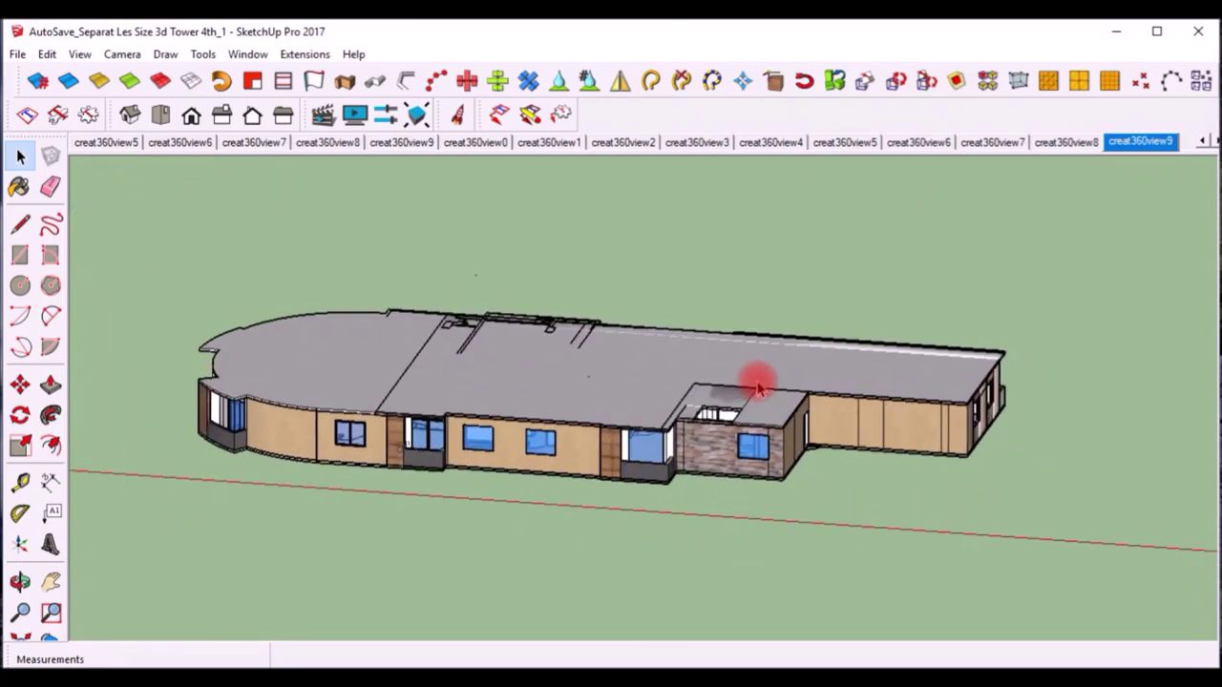
{"action": "scroll", "coordinate": [760, 386], "scroll_direction": "down", "scroll_amount": 1}
{"action": "scroll", "coordinate": [760, 385], "scroll_direction": "down", "scroll_amount": 1}
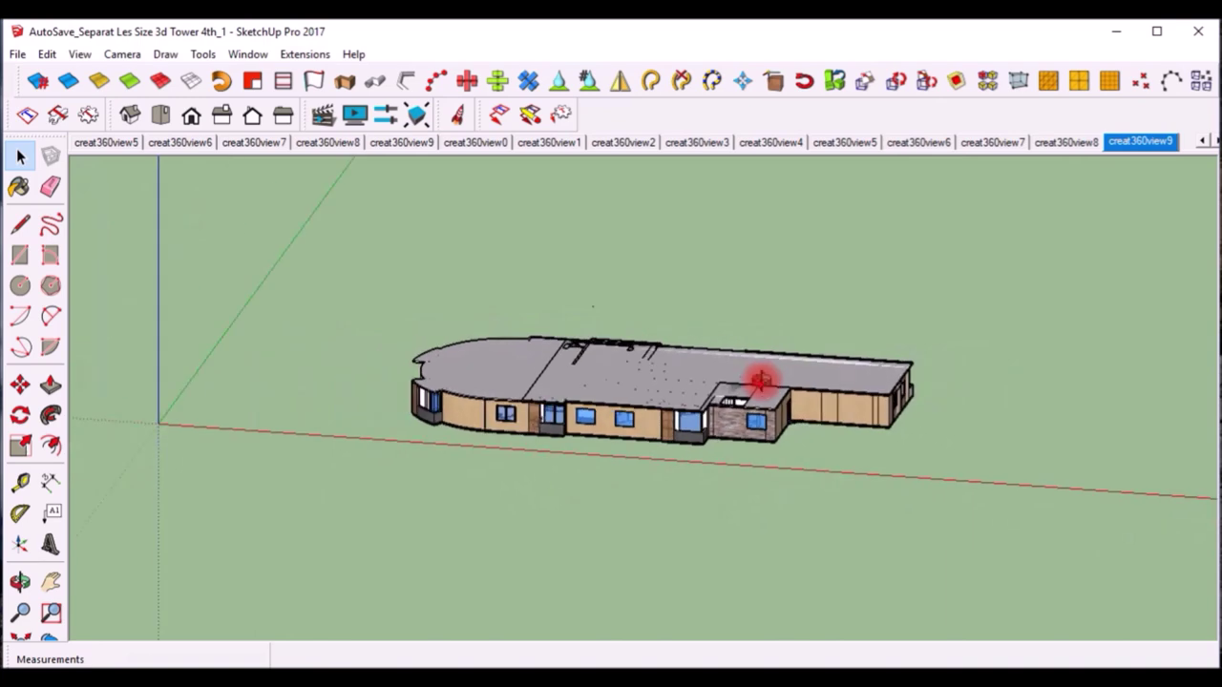
{"action": "middle_click", "coordinate": [760, 381]}
{"action": "scroll", "coordinate": [761, 381], "scroll_direction": "up", "scroll_amount": 1}
{"action": "middle_click_drag", "start_coordinate": [800, 389], "coordinate": [731, 401]}
{"action": "scroll", "coordinate": [630, 409], "scroll_direction": "up", "scroll_amount": 1}
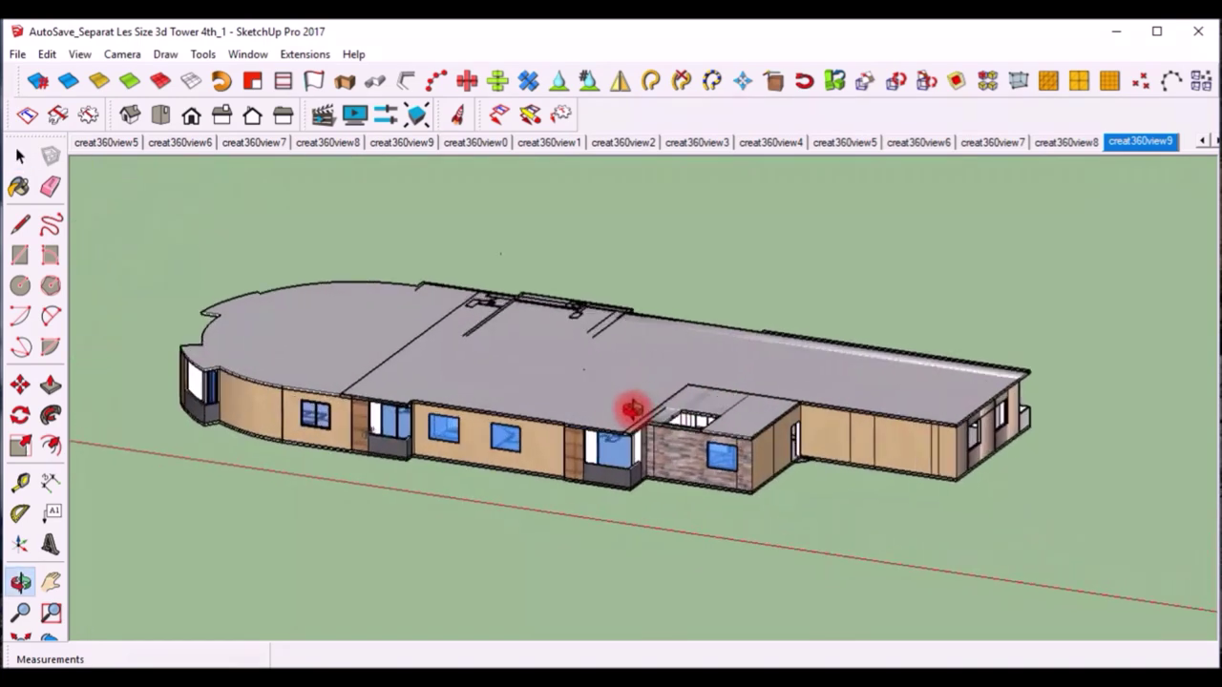
{"action": "scroll", "coordinate": [648, 435], "scroll_direction": "up", "scroll_amount": 1}
{"action": "scroll", "coordinate": [648, 435], "scroll_direction": "up", "scroll_amount": 1}
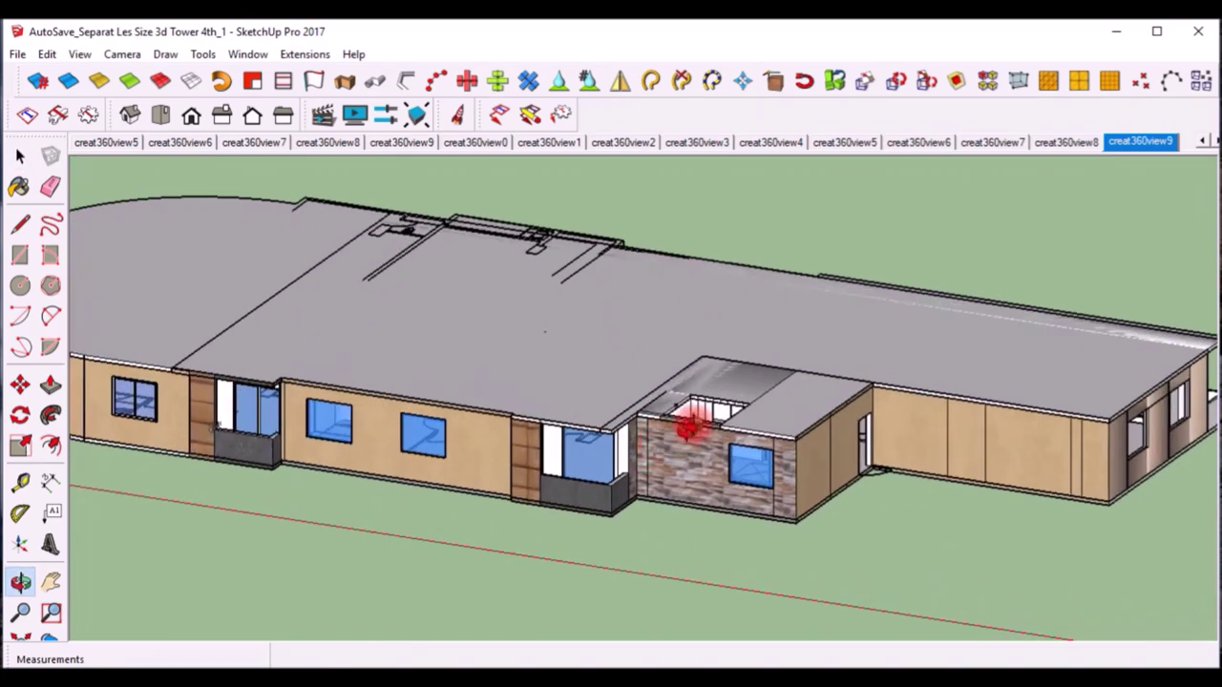
{"action": "scroll", "coordinate": [689, 426], "scroll_direction": "down", "scroll_amount": 2}
{"action": "scroll", "coordinate": [674, 434], "scroll_direction": "down", "scroll_amount": 2}
{"action": "middle_click_drag", "start_coordinate": [731, 422], "coordinate": [654, 431]}
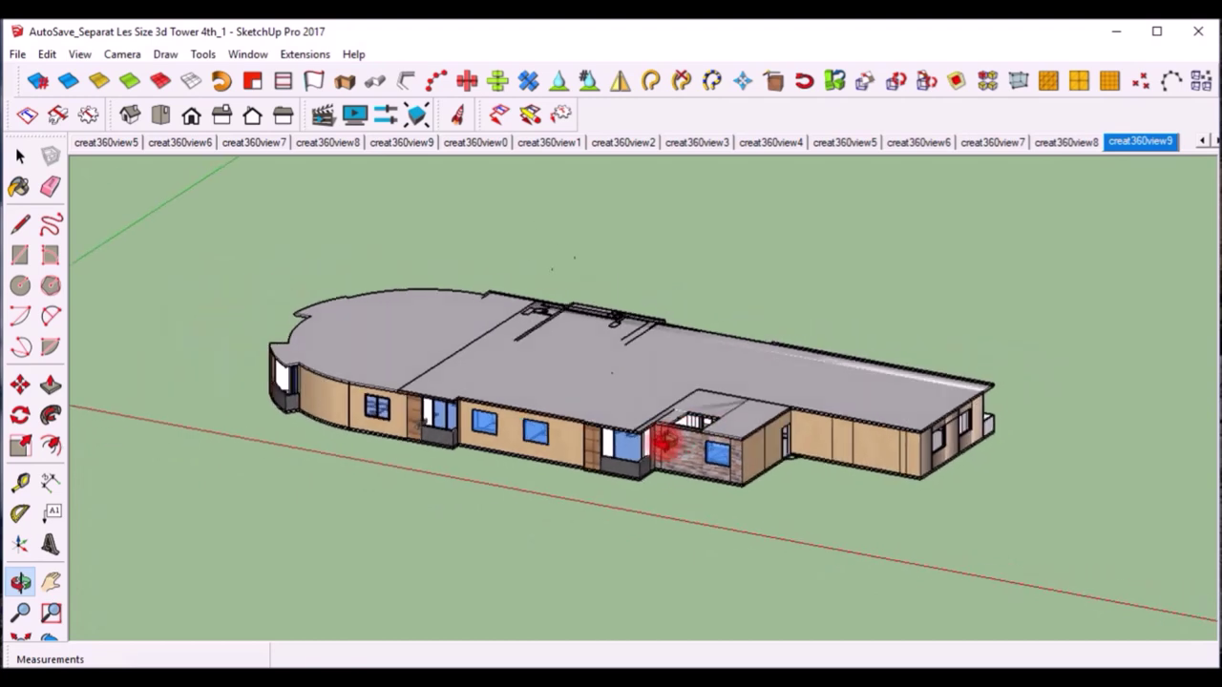
{"action": "scroll", "coordinate": [655, 430], "scroll_direction": "down", "scroll_amount": 2}
{"action": "scroll", "coordinate": [704, 434], "scroll_direction": "down", "scroll_amount": 1}
{"action": "scroll", "coordinate": [764, 401], "scroll_direction": "up", "scroll_amount": 2}
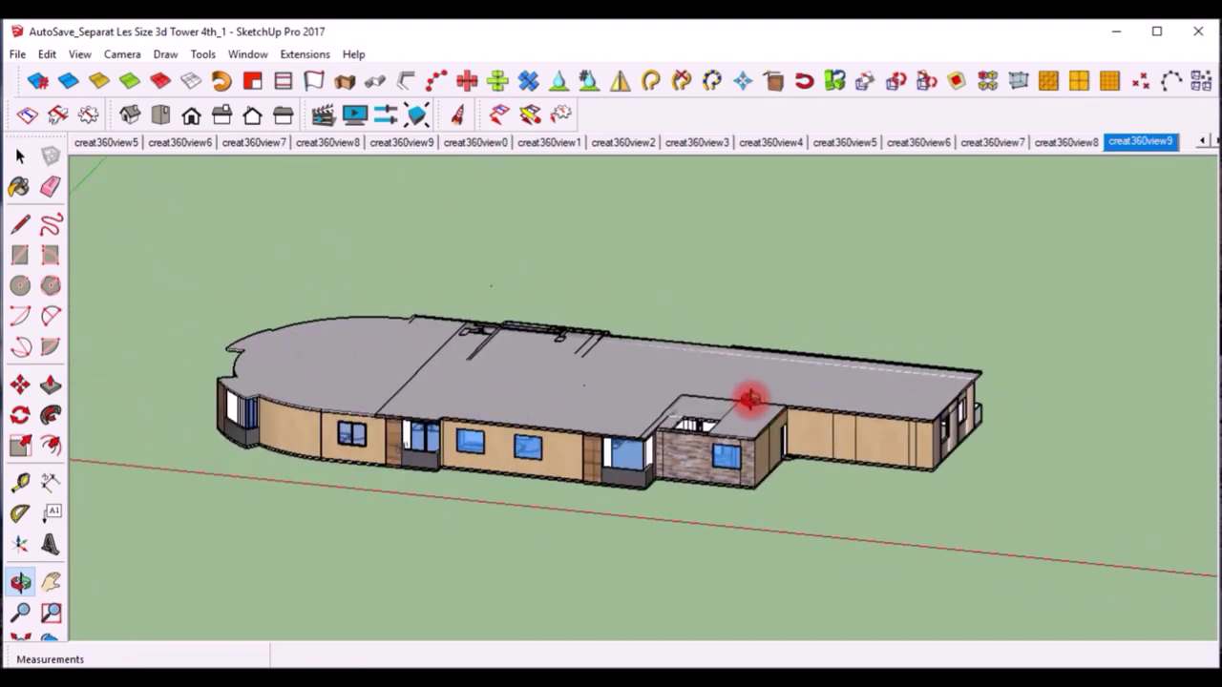
{"action": "mouse_move", "coordinate": [771, 414]}
{"action": "middle_mouse_down"}
{"action": "mouse_move", "coordinate": [733, 442]}
{"action": "mouse_move", "coordinate": [887, 409]}
{"action": "mouse_move", "coordinate": [696, 414]}
{"action": "mouse_move", "coordinate": [581, 441]}
{"action": "middle_mouse_up"}
{"action": "scroll", "coordinate": [682, 423], "scroll_direction": "down", "scroll_amount": 1}
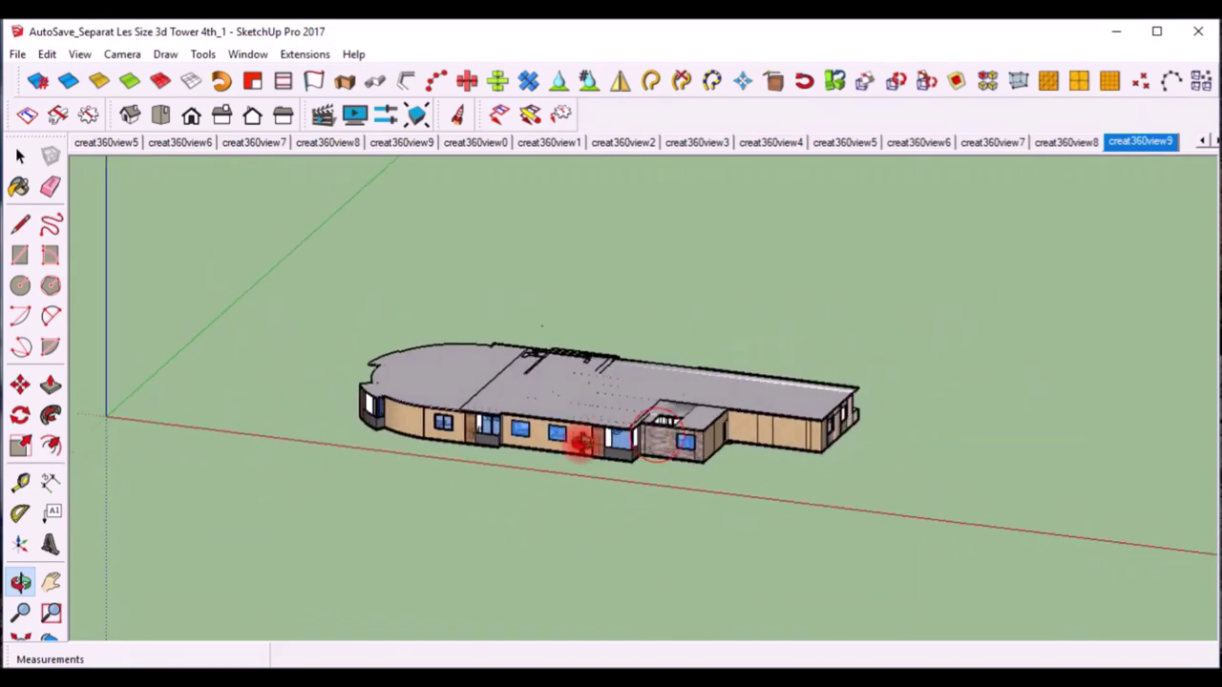
Select the floor's wall and window groups with a selection box.
{"action": "right_click", "coordinate": [681, 375]}
{"action": "left_click", "coordinate": [722, 409]}
{"action": "right_click", "coordinate": [689, 391]}
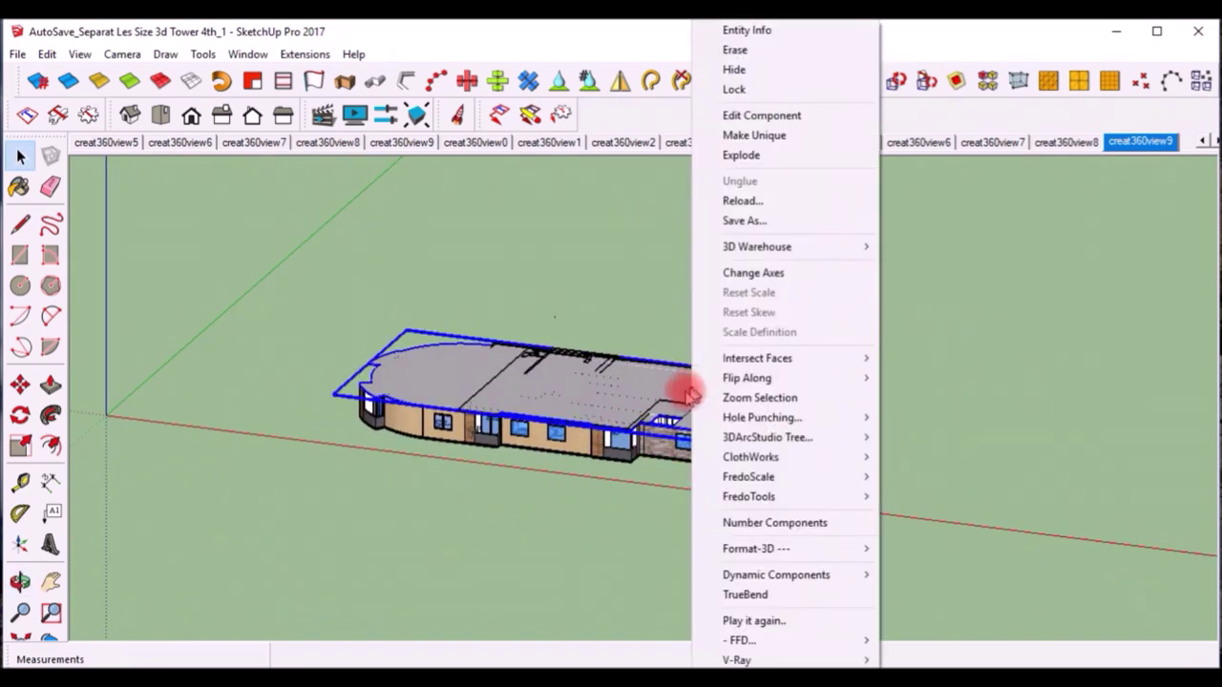
{"action": "left_click", "coordinate": [649, 405]}
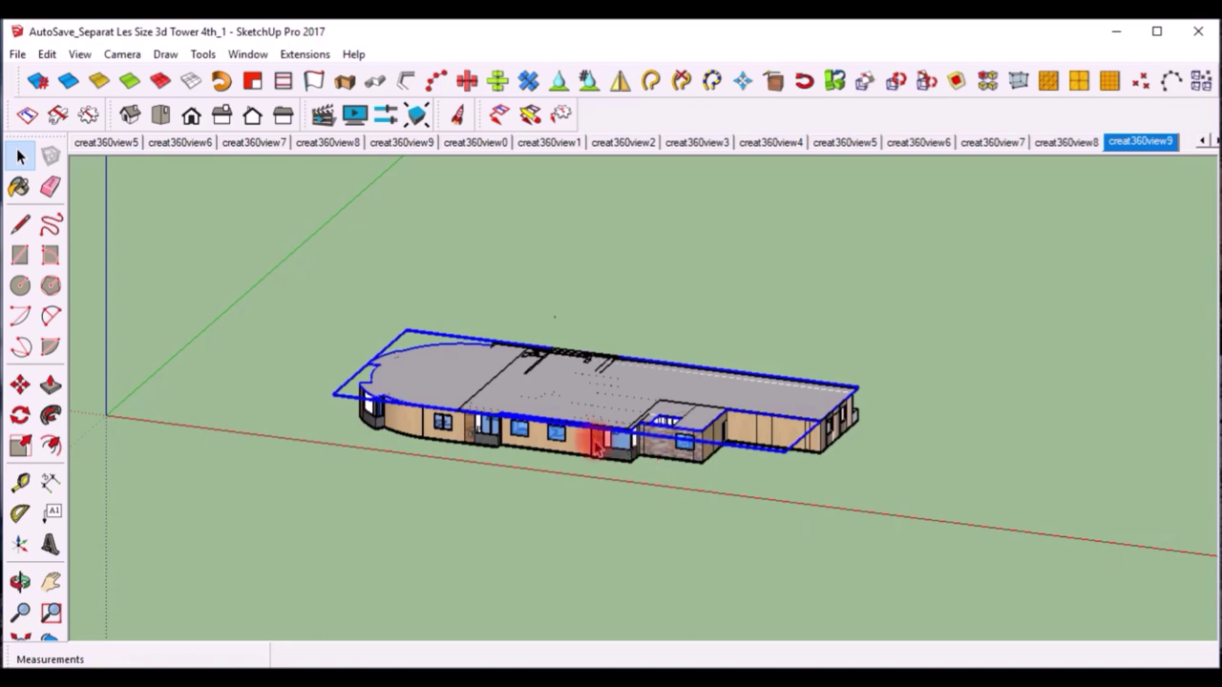
{"action": "middle_click_drag", "start_coordinate": [594, 449], "coordinate": [783, 420]}
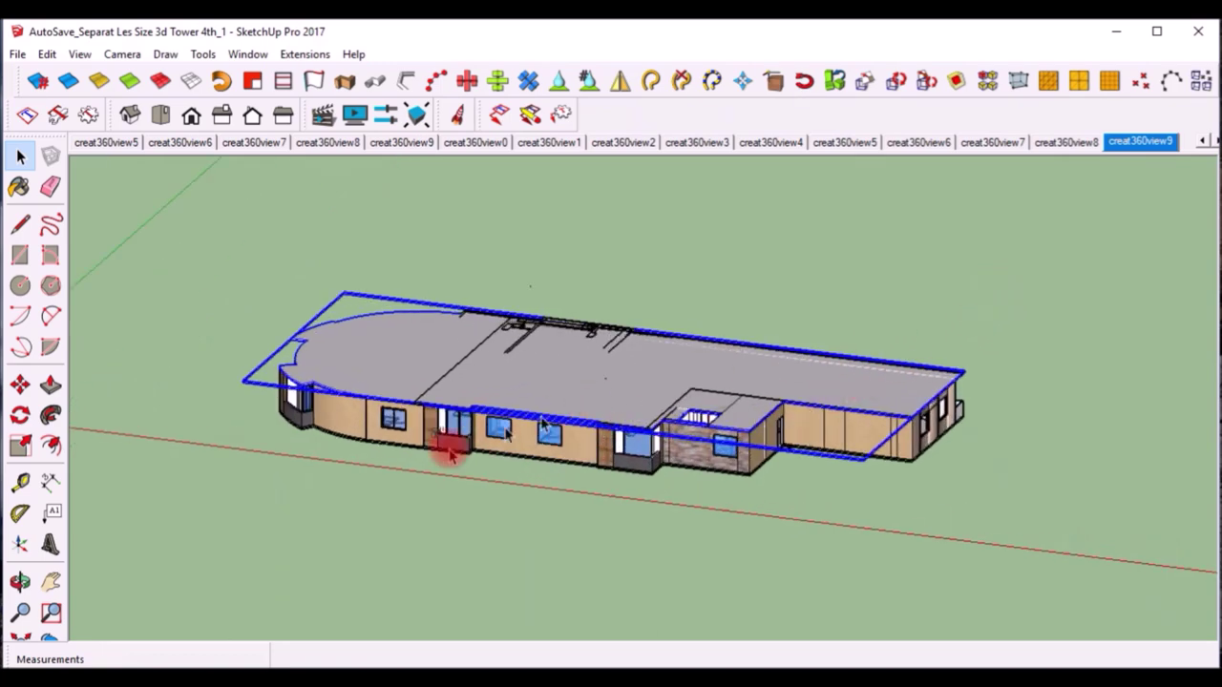
{"action": "left_click_drag", "start_coordinate": [525, 441], "coordinate": [251, 463]}
Copy the selected floor up 11' 2" onto its top corner and array it x20.
{"action": "left_click", "coordinate": [20, 384]}
{"action": "scroll", "coordinate": [995, 523], "scroll_direction": "up", "scroll_amount": 3}
{"action": "scroll", "coordinate": [932, 445], "scroll_direction": "up", "scroll_amount": 3}
{"action": "scroll", "coordinate": [948, 316], "scroll_direction": "up", "scroll_amount": 2}
{"action": "scroll", "coordinate": [918, 508], "scroll_direction": "up", "scroll_amount": 1}
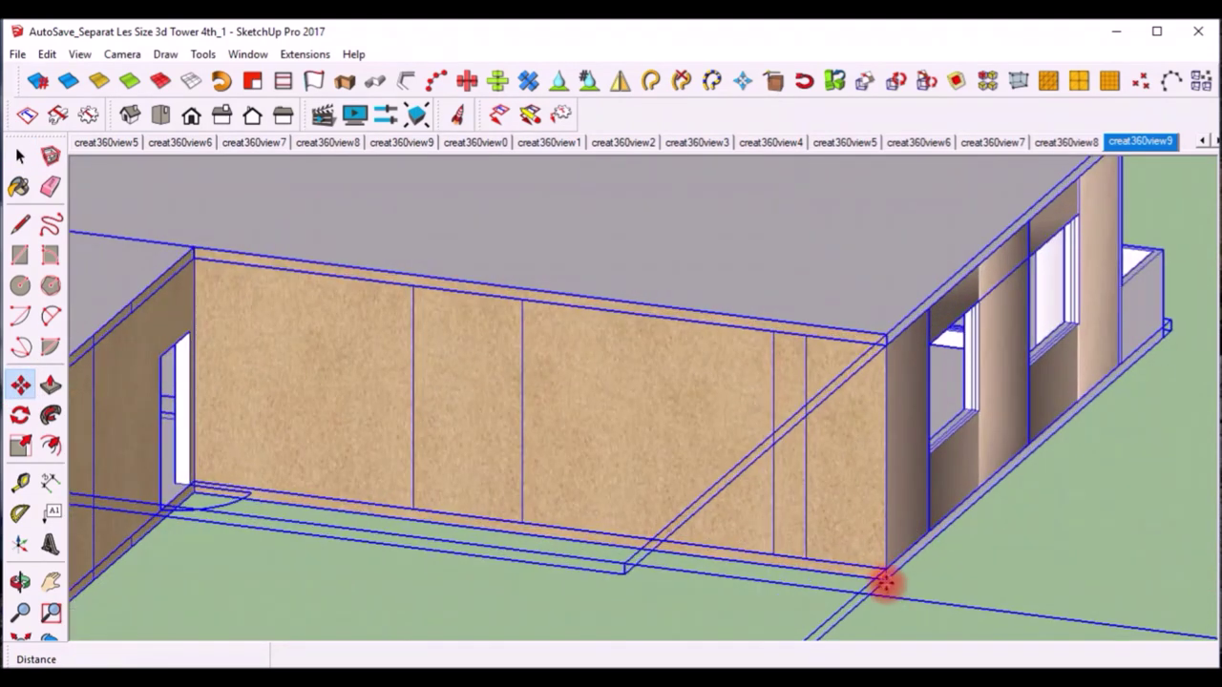
{"action": "left_click", "coordinate": [884, 576]}
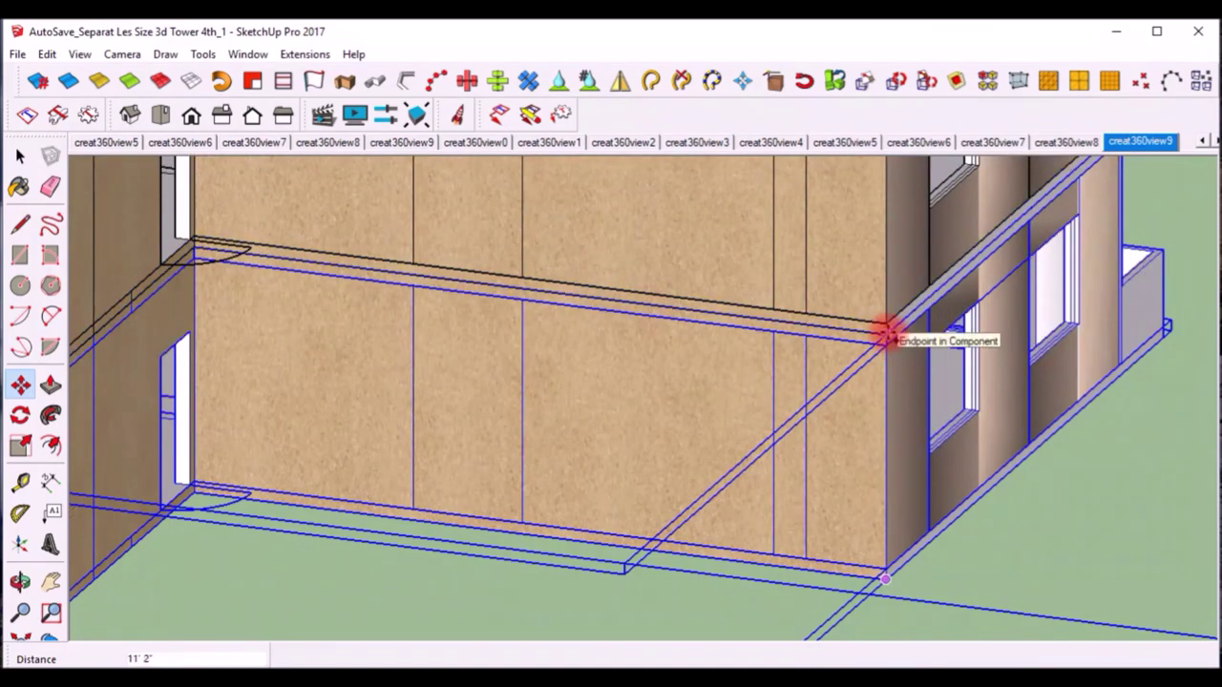
{"action": "left_click", "coordinate": [887, 344]}
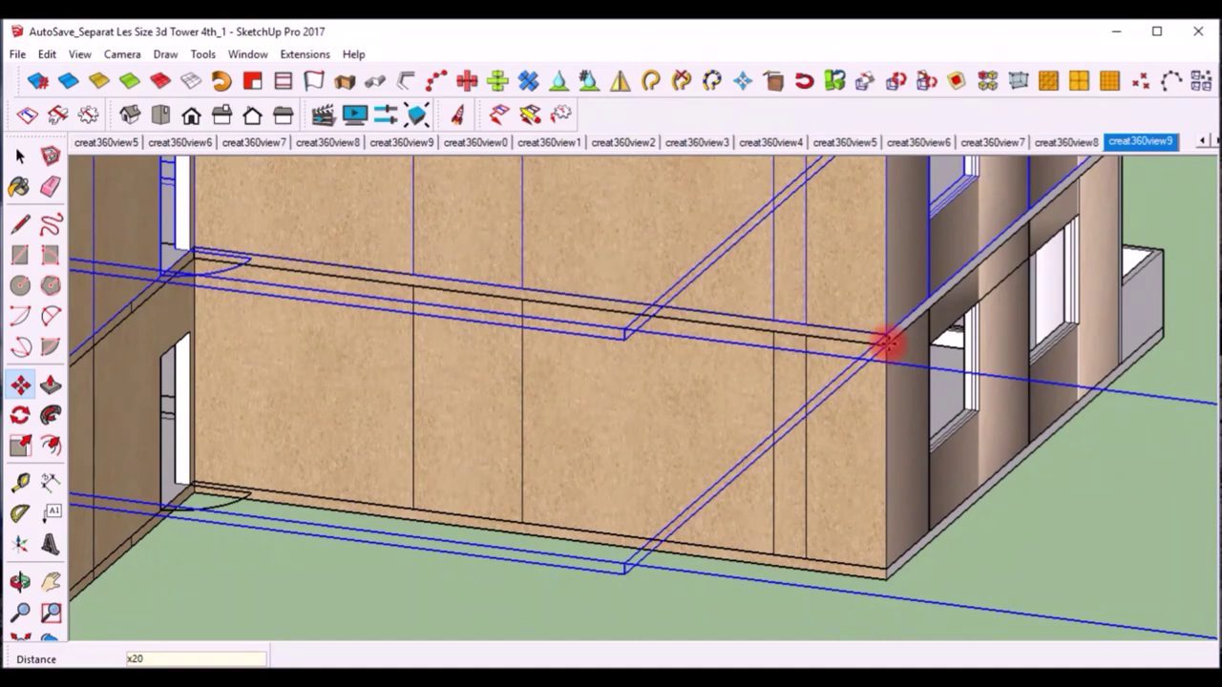
{"action": "scroll", "coordinate": [807, 371], "scroll_direction": "down", "scroll_amount": 2}
{"action": "scroll", "coordinate": [783, 423], "scroll_direction": "down", "scroll_amount": 3}
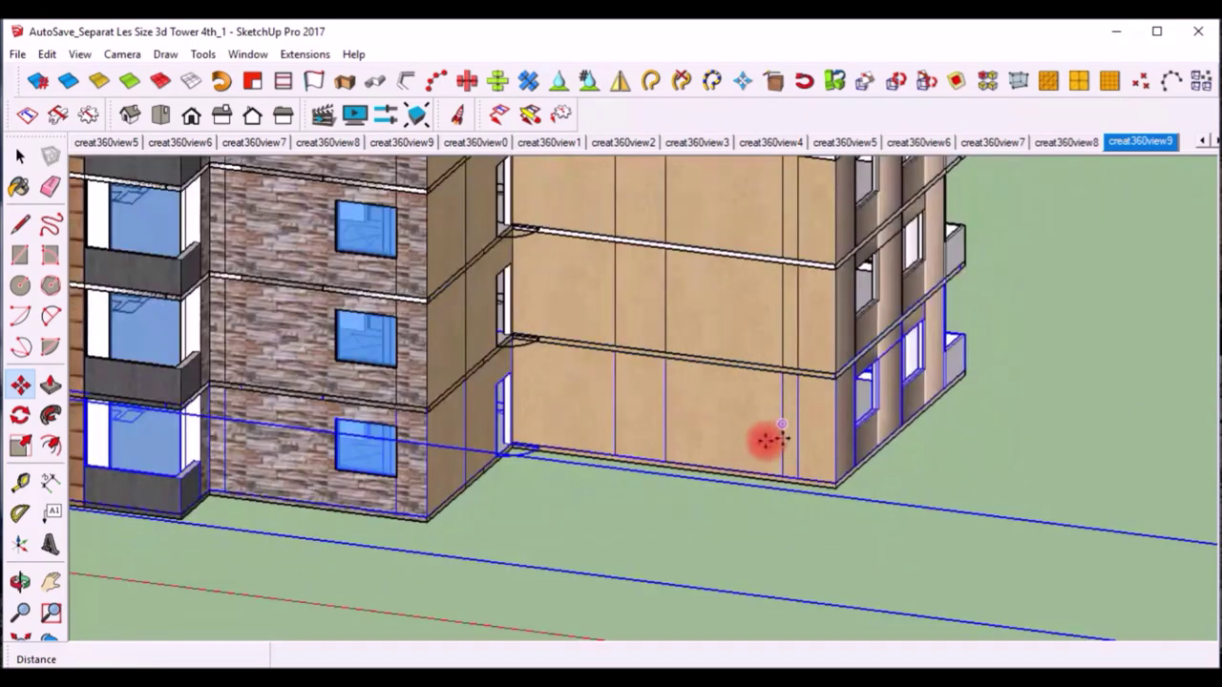
Zoom out to see the whole tower and orbit toward its front.
{"action": "scroll", "coordinate": [658, 488], "scroll_direction": "down", "scroll_amount": 2}
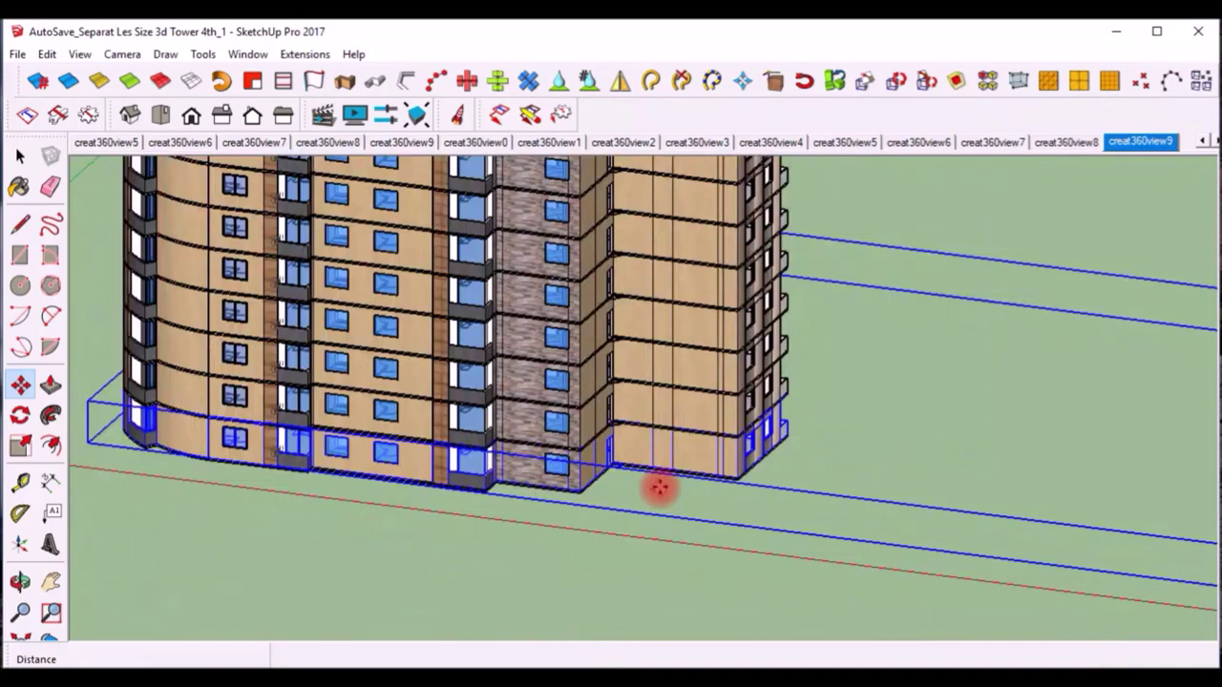
{"action": "scroll", "coordinate": [658, 487], "scroll_direction": "down", "scroll_amount": 3}
{"action": "scroll", "coordinate": [655, 363], "scroll_direction": "down", "scroll_amount": 2}
{"action": "scroll", "coordinate": [645, 380], "scroll_direction": "up", "scroll_amount": 1}
{"action": "scroll", "coordinate": [645, 380], "scroll_direction": "up", "scroll_amount": 1}
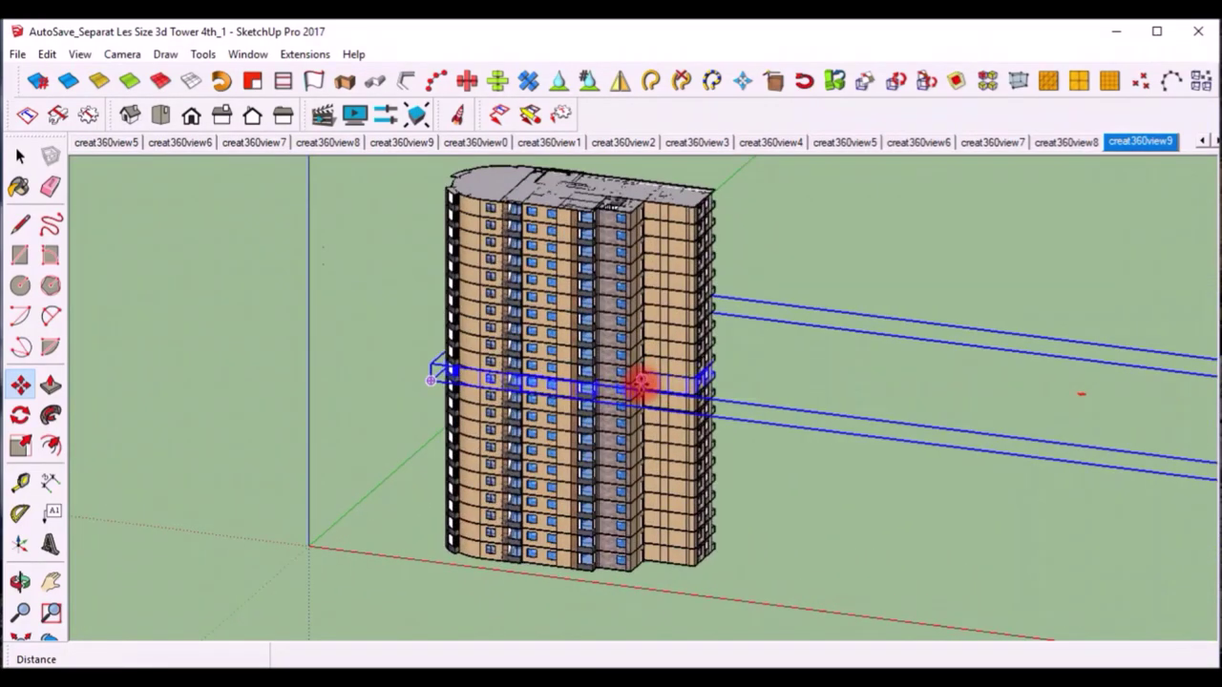
{"action": "scroll", "coordinate": [581, 429], "scroll_direction": "down", "scroll_amount": 1}
{"action": "scroll", "coordinate": [633, 391], "scroll_direction": "up", "scroll_amount": 2}
{"action": "scroll", "coordinate": [505, 423], "scroll_direction": "up", "scroll_amount": 2}
{"action": "scroll", "coordinate": [526, 431], "scroll_direction": "down", "scroll_amount": 3}
{"action": "left_click_drag", "start_coordinate": [527, 432], "coordinate": [564, 417]}
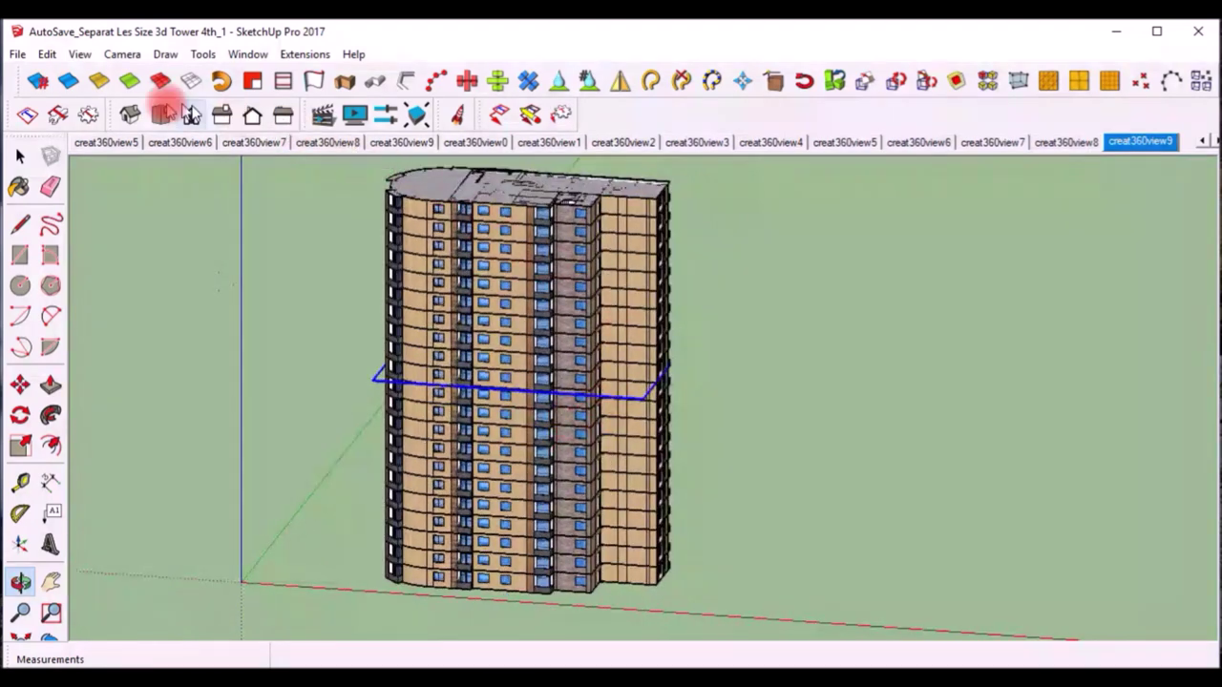
Switch to the Front view of the tower, shifting it to the left.
{"action": "scroll", "coordinate": [458, 225], "scroll_direction": "up", "scroll_amount": 1}
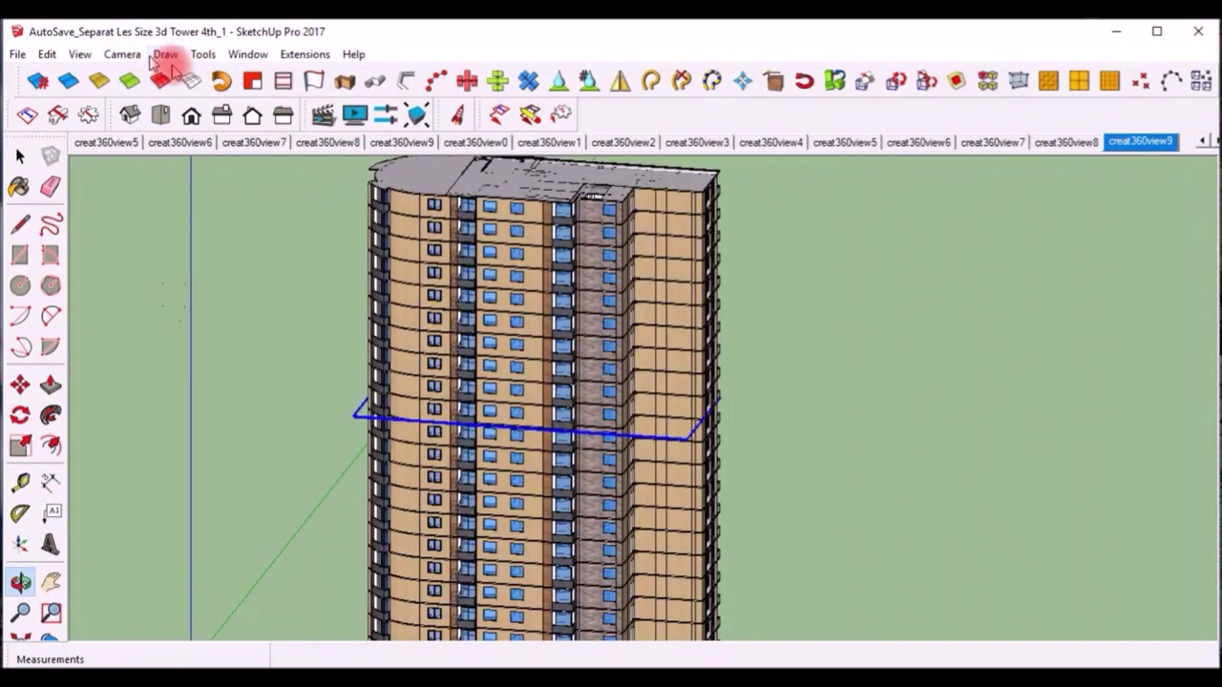
{"action": "left_click", "coordinate": [165, 110]}
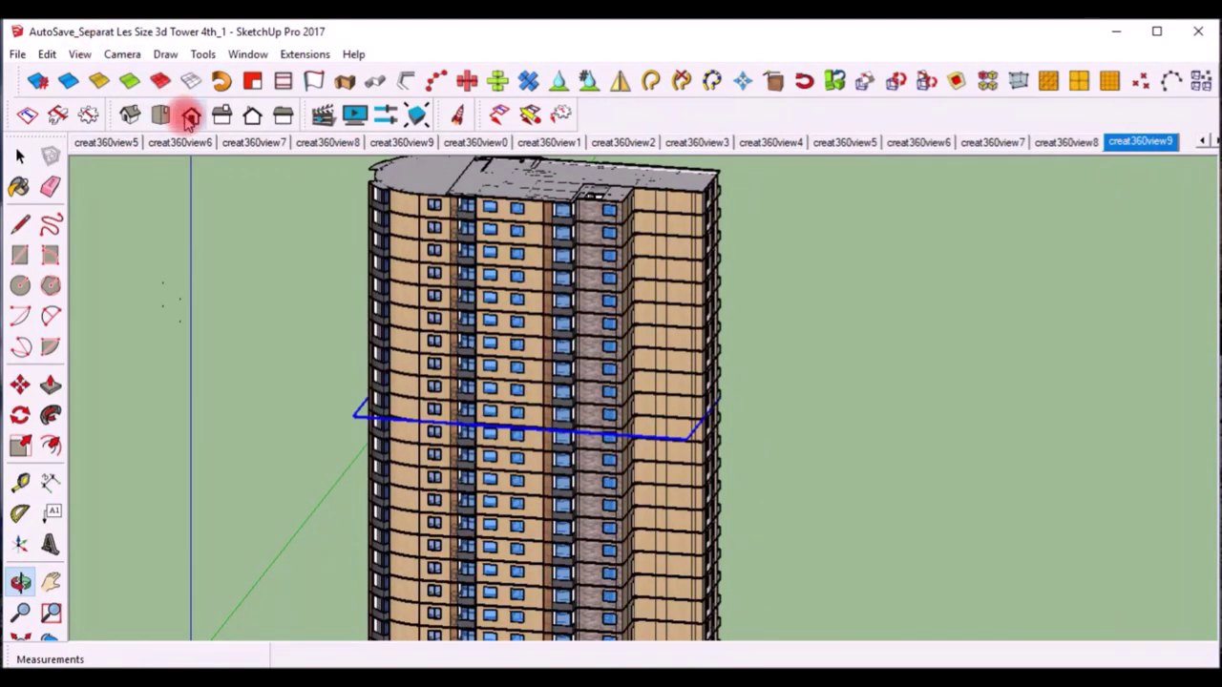
{"action": "left_click", "coordinate": [192, 118]}
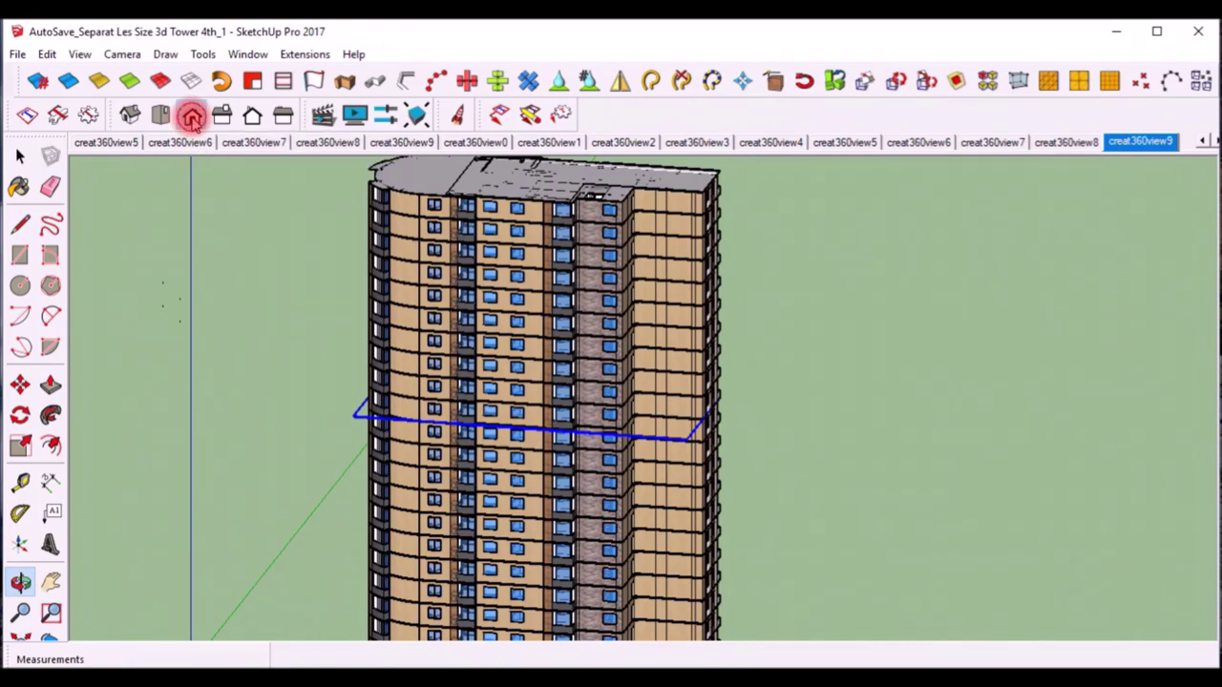
{"action": "mouse_move", "coordinate": [801, 308]}
{"action": "left_mouse_down"}
{"action": "mouse_move", "coordinate": [688, 272]}
{"action": "mouse_move", "coordinate": [674, 235]}
{"action": "mouse_move", "coordinate": [599, 254]}
{"action": "mouse_move", "coordinate": [548, 318]}
{"action": "mouse_move", "coordinate": [420, 425]}
{"action": "mouse_move", "coordinate": [417, 403]}
{"action": "mouse_move", "coordinate": [525, 388]}
{"action": "mouse_move", "coordinate": [354, 314]}
{"action": "mouse_move", "coordinate": [675, 448]}
{"action": "mouse_move", "coordinate": [1039, 477]}
{"action": "mouse_move", "coordinate": [1116, 524]}
{"action": "mouse_move", "coordinate": [1037, 532]}
{"action": "mouse_move", "coordinate": [1027, 482]}
{"action": "left_mouse_up"}
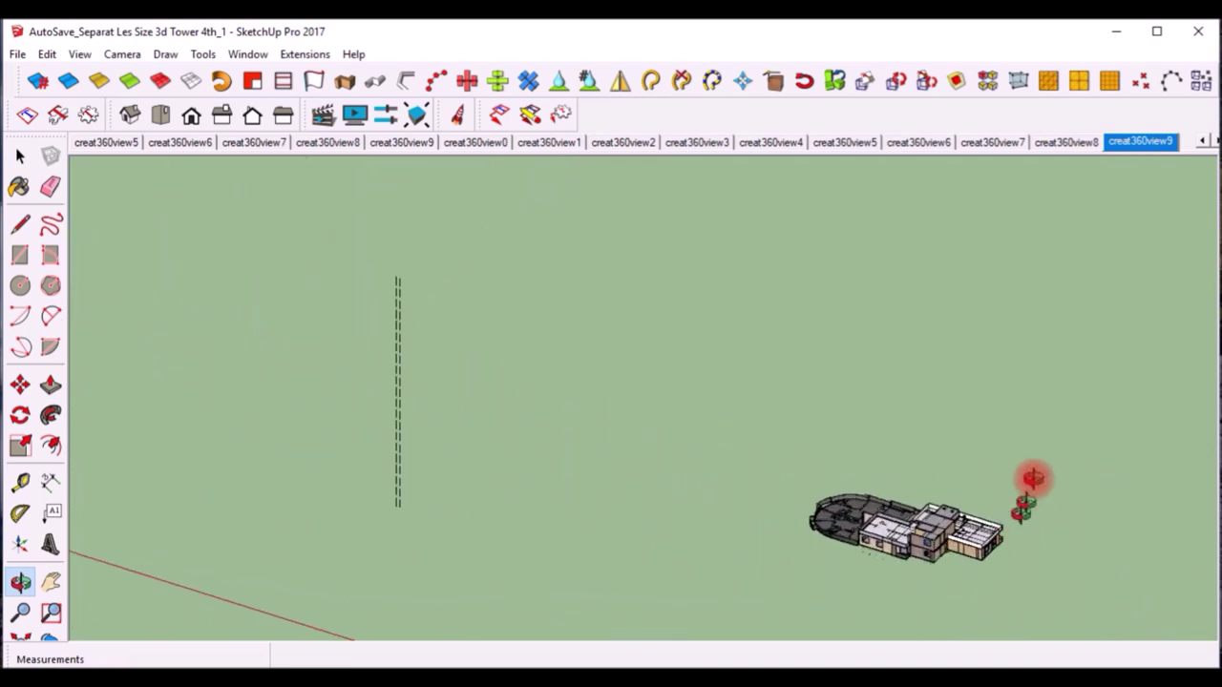
Move the roof-level building from the ground up onto the tower's top.
{"action": "left_click", "coordinate": [20, 383]}
{"action": "scroll", "coordinate": [954, 559], "scroll_direction": "up", "scroll_amount": 2}
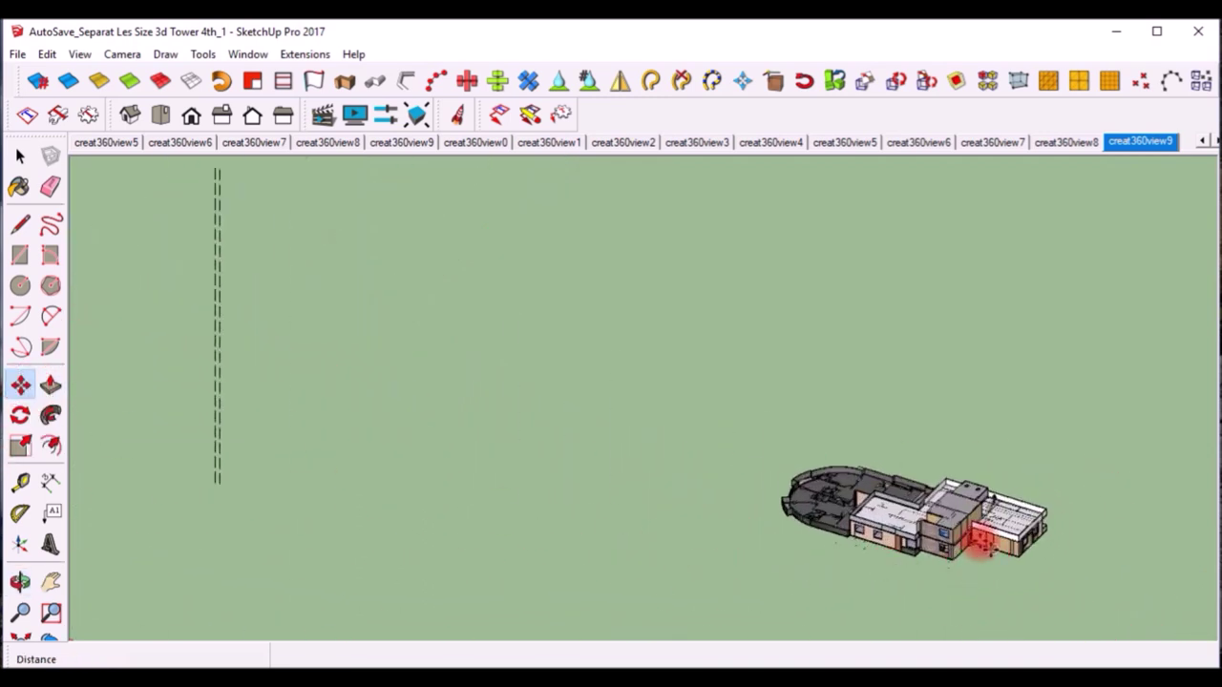
{"action": "scroll", "coordinate": [1040, 458], "scroll_direction": "up", "scroll_amount": 8}
{"action": "scroll", "coordinate": [1037, 444], "scroll_direction": "down", "scroll_amount": 5}
{"action": "scroll", "coordinate": [1037, 444], "scroll_direction": "down", "scroll_amount": 3}
{"action": "scroll", "coordinate": [1036, 444], "scroll_direction": "down", "scroll_amount": 2}
{"action": "scroll", "coordinate": [1037, 444], "scroll_direction": "down", "scroll_amount": 1}
{"action": "scroll", "coordinate": [1036, 443], "scroll_direction": "down", "scroll_amount": 3}
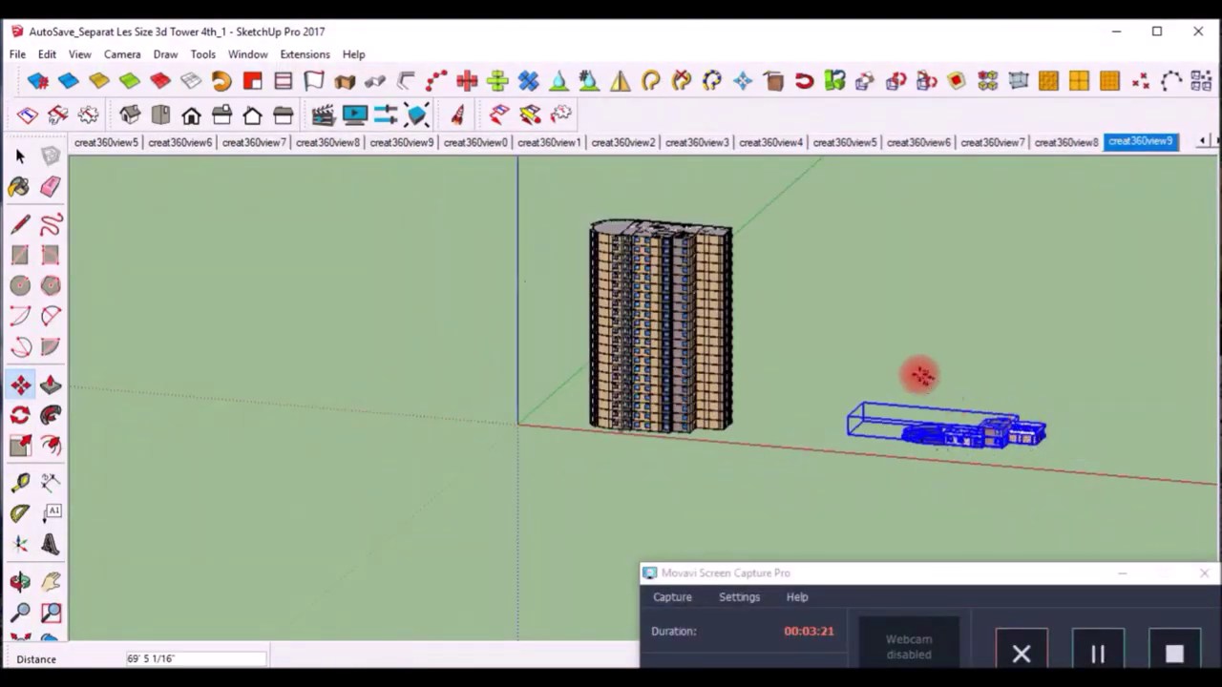
{"action": "left_click", "coordinate": [737, 230]}
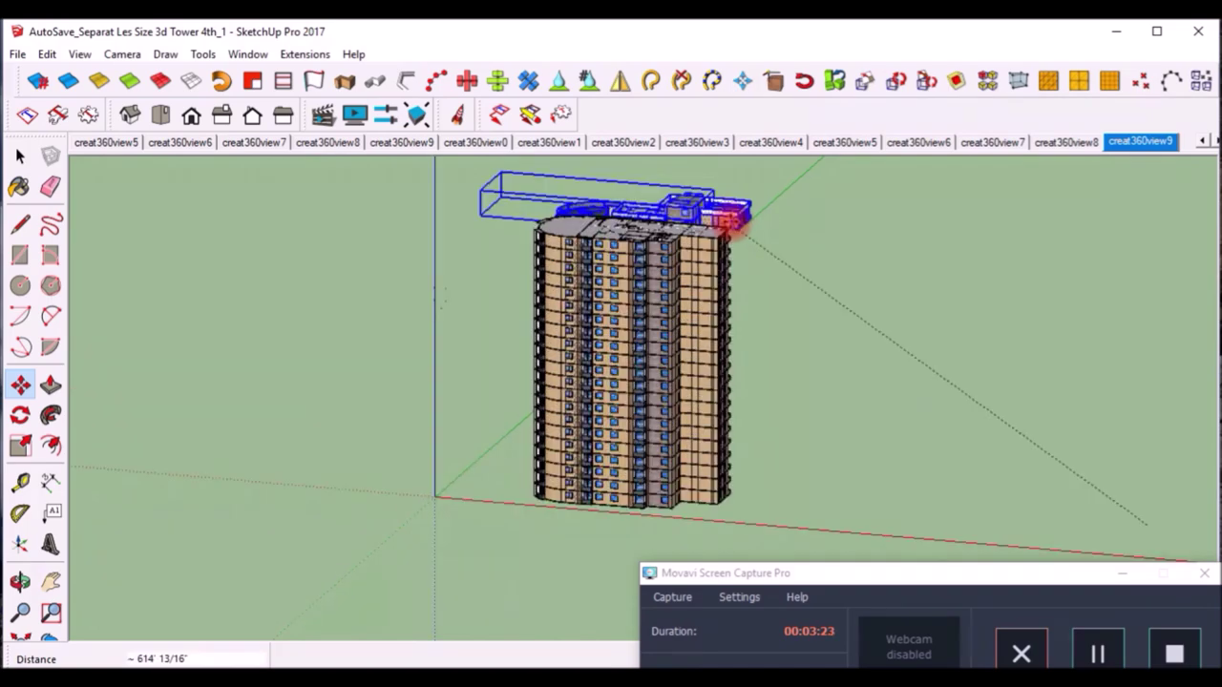
Zoom in and snap the roof level onto the tower's top corner.
{"action": "scroll", "coordinate": [711, 218], "scroll_direction": "up", "scroll_amount": 3}
{"action": "scroll", "coordinate": [727, 247], "scroll_direction": "up", "scroll_amount": 5}
{"action": "scroll", "coordinate": [740, 298], "scroll_direction": "up", "scroll_amount": 3}
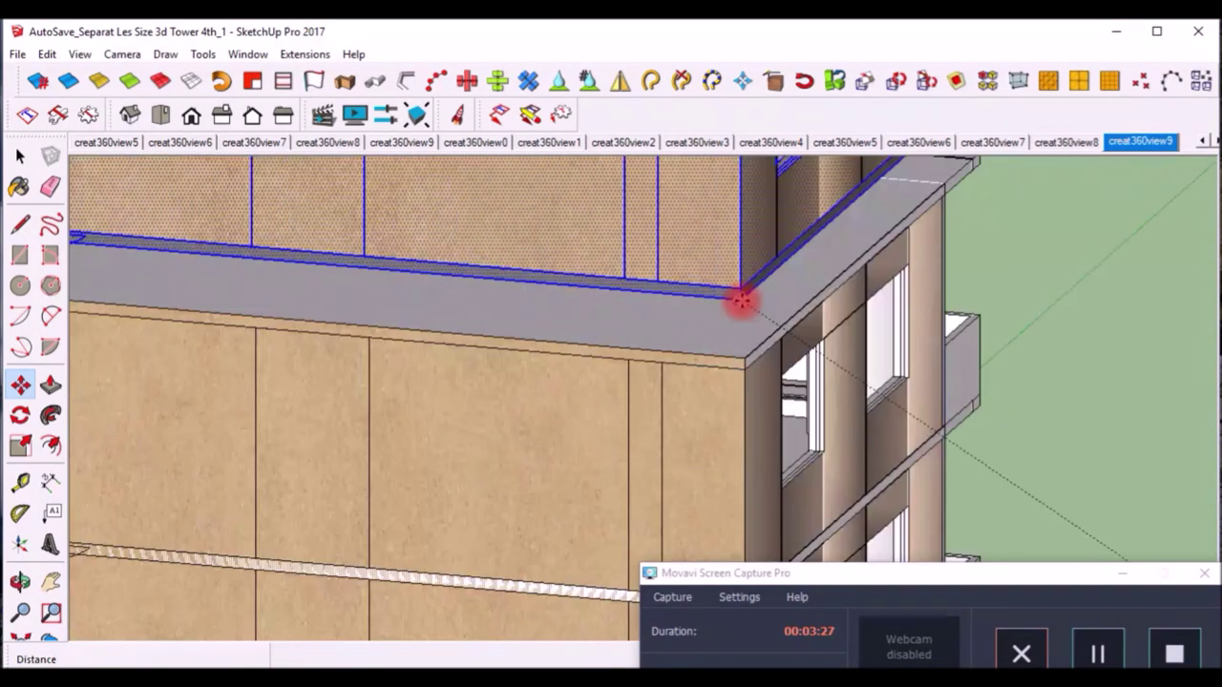
{"action": "scroll", "coordinate": [748, 370], "scroll_direction": "up", "scroll_amount": 3}
{"action": "left_click", "coordinate": [750, 391]}
Zoom back out to view the full capped high-rise.
{"action": "scroll", "coordinate": [750, 472], "scroll_direction": "down", "scroll_amount": 2}
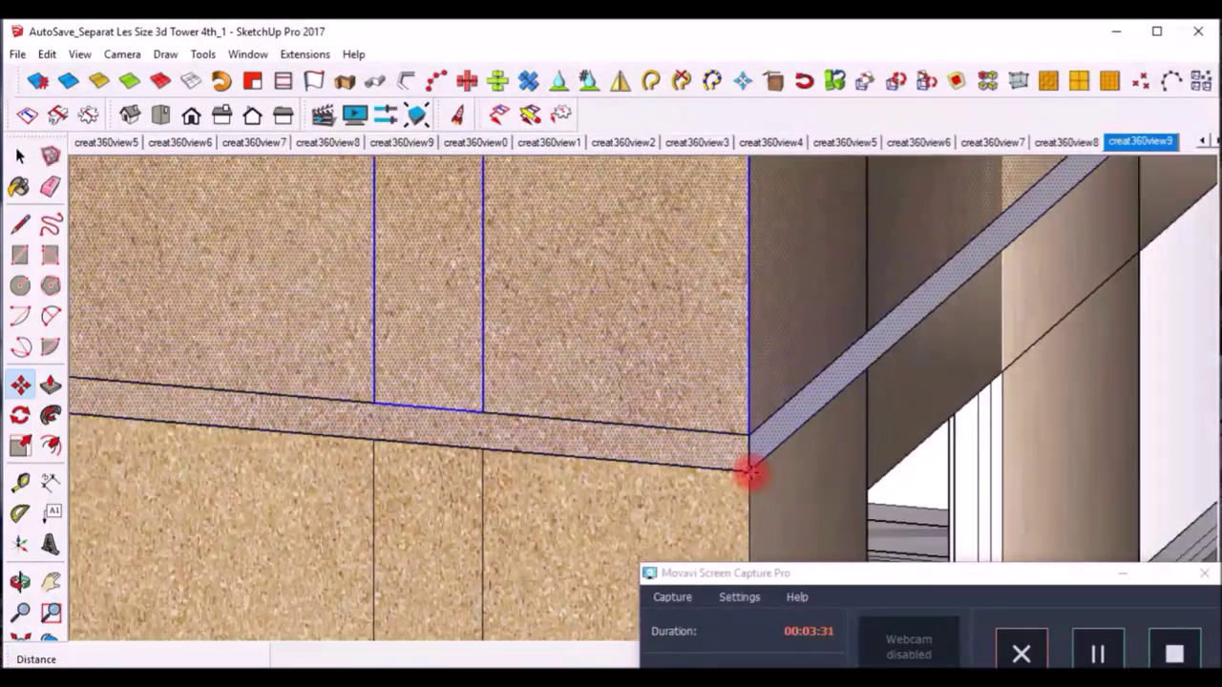
{"action": "scroll", "coordinate": [745, 468], "scroll_direction": "down", "scroll_amount": 2}
{"action": "scroll", "coordinate": [744, 464], "scroll_direction": "down", "scroll_amount": 1}
{"action": "scroll", "coordinate": [750, 450], "scroll_direction": "down", "scroll_amount": 2}
{"action": "scroll", "coordinate": [750, 413], "scroll_direction": "down", "scroll_amount": 2}
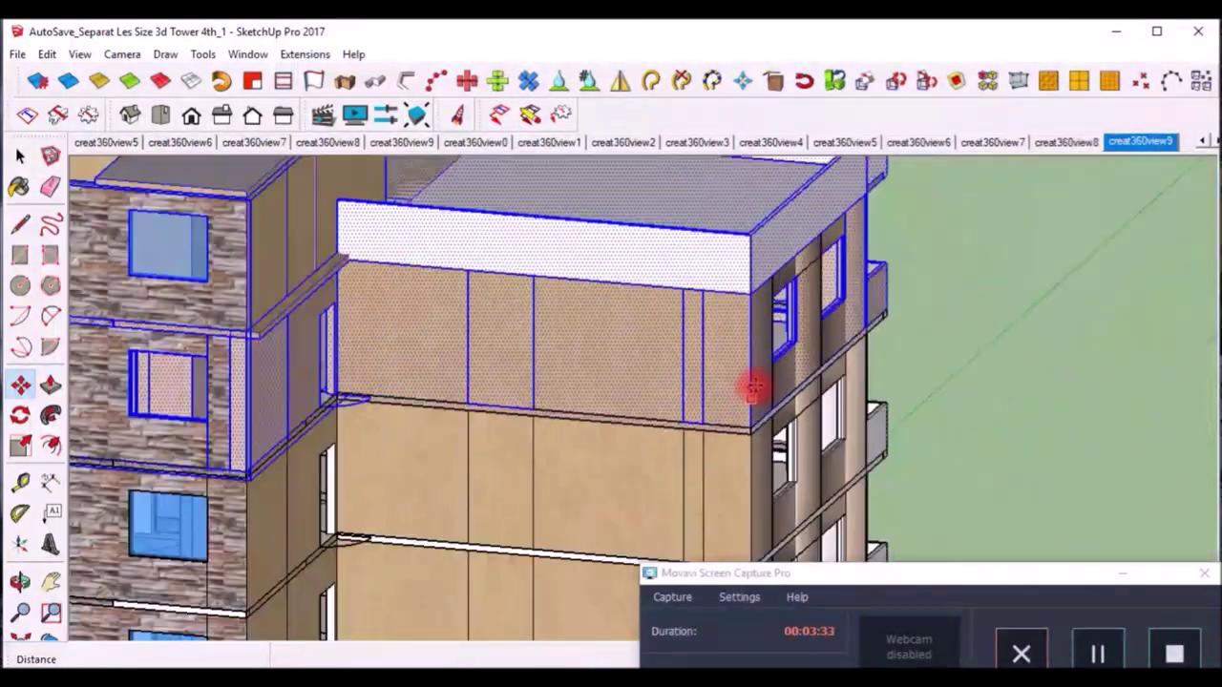
{"action": "scroll", "coordinate": [750, 381], "scroll_direction": "down", "scroll_amount": 2}
{"action": "scroll", "coordinate": [750, 368], "scroll_direction": "down", "scroll_amount": 2}
{"action": "left_click", "coordinate": [865, 453]}
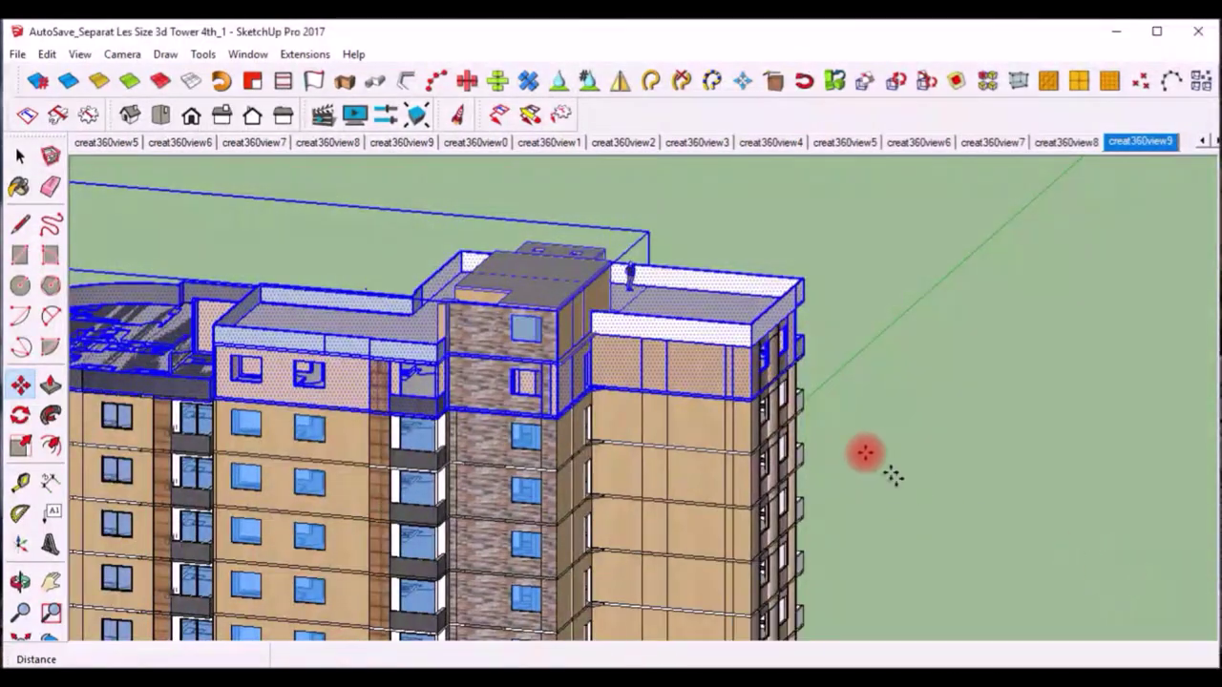
{"action": "scroll", "coordinate": [796, 391], "scroll_direction": "down", "scroll_amount": 2}
{"action": "scroll", "coordinate": [682, 373], "scroll_direction": "down", "scroll_amount": 1}
{"action": "scroll", "coordinate": [709, 414], "scroll_direction": "down", "scroll_amount": 2}
{"action": "scroll", "coordinate": [725, 477], "scroll_direction": "down", "scroll_amount": 1}
{"action": "scroll", "coordinate": [725, 570], "scroll_direction": "up", "scroll_amount": 2}
{"action": "scroll", "coordinate": [725, 563], "scroll_direction": "up", "scroll_amount": 2}
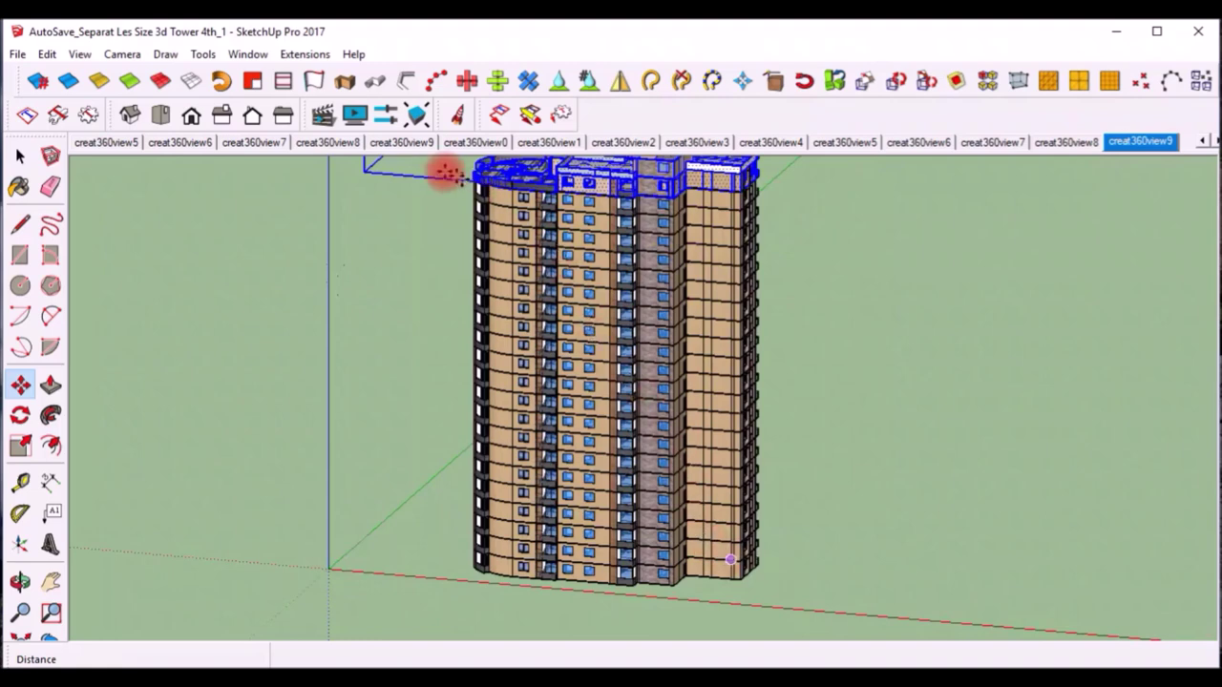
Set the Front view and switch the camera to Perspective projection.
{"action": "left_click", "coordinate": [192, 118]}
{"action": "scroll", "coordinate": [549, 382], "scroll_direction": "down", "scroll_amount": 1}
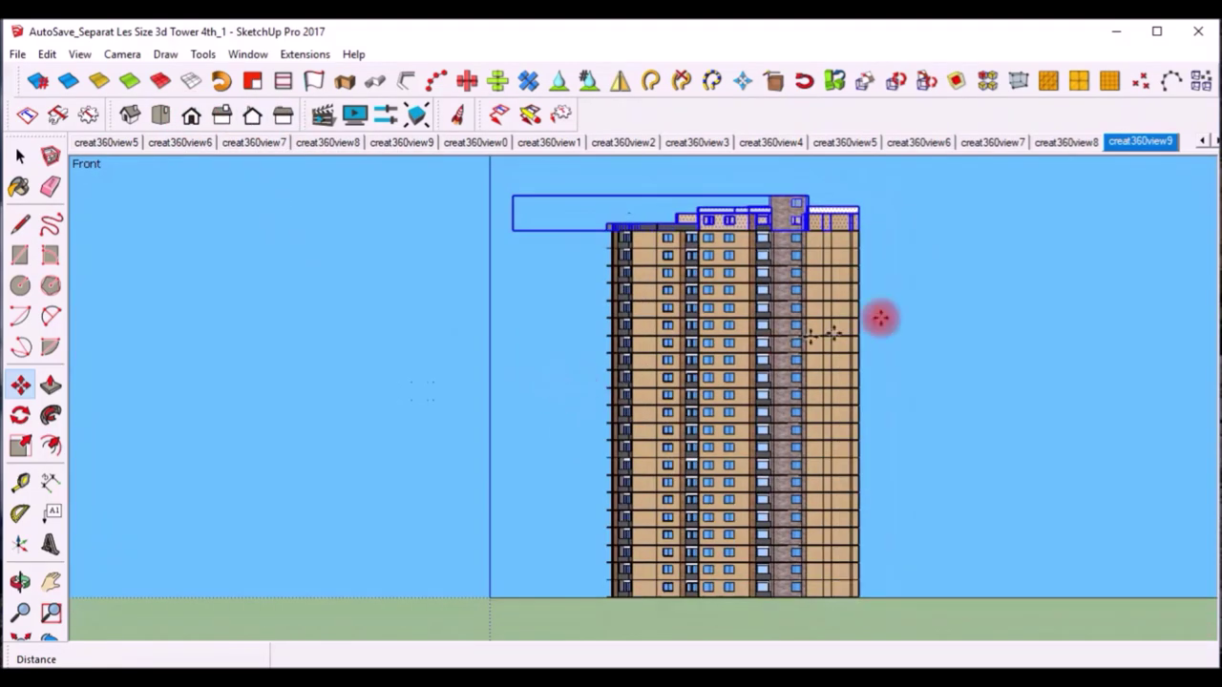
{"action": "scroll", "coordinate": [1019, 260], "scroll_direction": "up", "scroll_amount": 1}
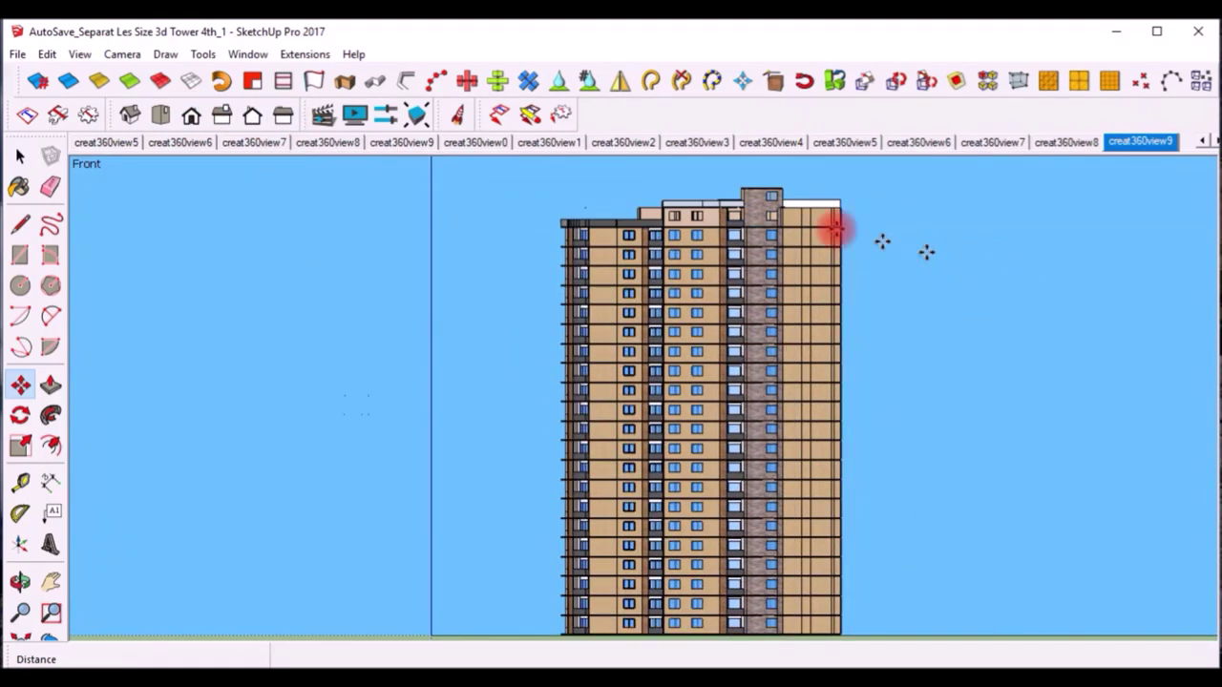
{"action": "left_click", "coordinate": [118, 54]}
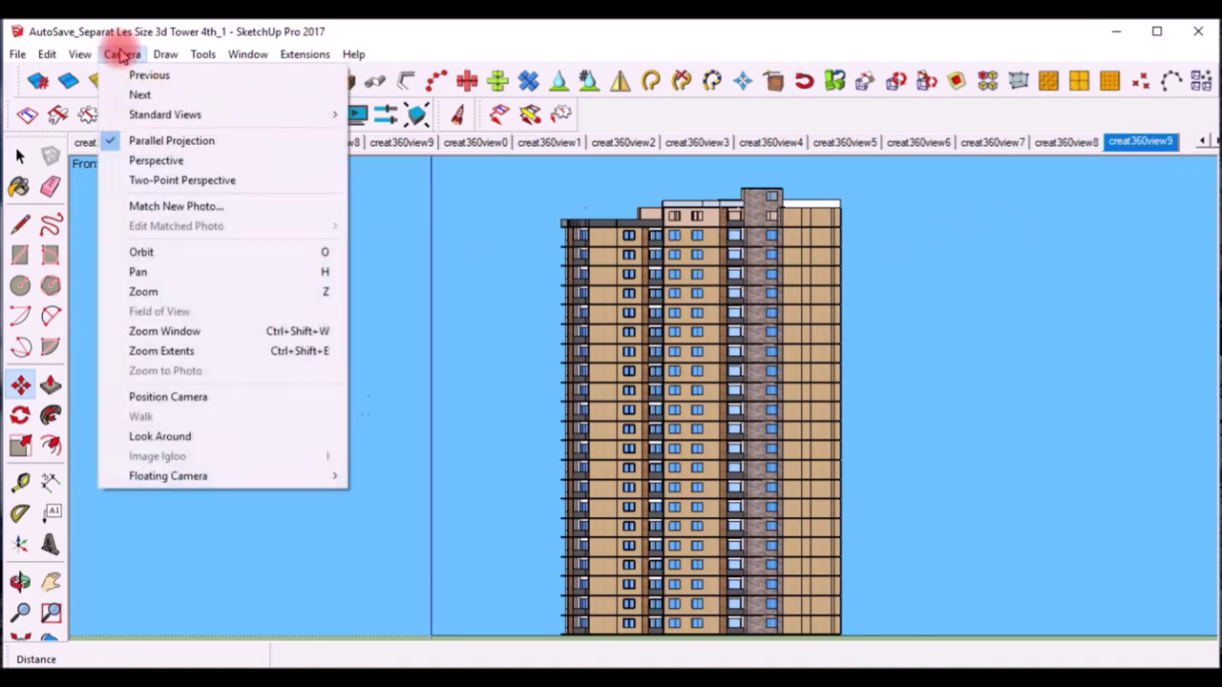
{"action": "left_click", "coordinate": [152, 161]}
Orbit and zoom to view the tower from an oblique angle.
{"action": "scroll", "coordinate": [657, 392], "scroll_direction": "up", "scroll_amount": 3}
{"action": "scroll", "coordinate": [639, 366], "scroll_direction": "up", "scroll_amount": 2}
{"action": "scroll", "coordinate": [671, 350], "scroll_direction": "up", "scroll_amount": 2}
{"action": "scroll", "coordinate": [698, 360], "scroll_direction": "up", "scroll_amount": 2}
{"action": "scroll", "coordinate": [699, 360], "scroll_direction": "down", "scroll_amount": 2}
{"action": "key", "text": "o"}
{"action": "scroll", "coordinate": [696, 382], "scroll_direction": "down", "scroll_amount": 3}
{"action": "mouse_move", "coordinate": [696, 381]}
{"action": "left_mouse_down"}
{"action": "mouse_move", "coordinate": [602, 417]}
{"action": "mouse_move", "coordinate": [603, 334]}
{"action": "left_mouse_up"}
{"action": "scroll", "coordinate": [605, 334], "scroll_direction": "up", "scroll_amount": 3}
{"action": "left_click_drag", "start_coordinate": [602, 418], "coordinate": [568, 432]}
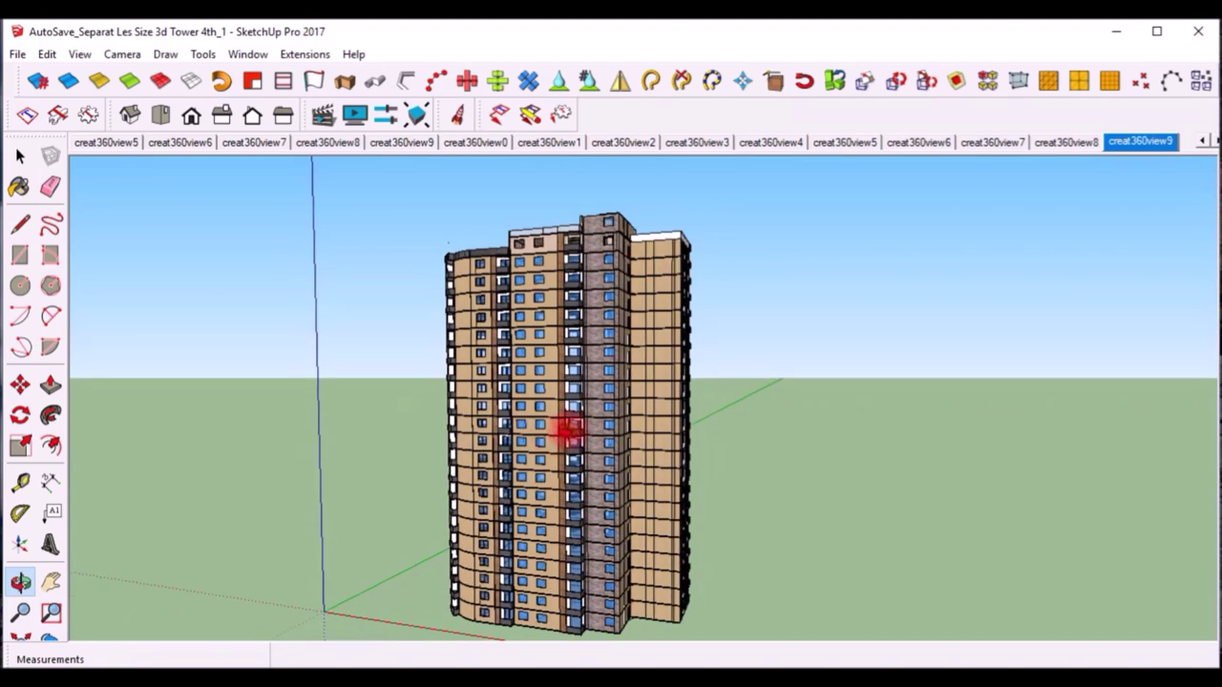
{"action": "mouse_move", "coordinate": [620, 510]}
{"action": "left_mouse_down"}
{"action": "mouse_move", "coordinate": [641, 404]}
{"action": "mouse_move", "coordinate": [649, 524]}
{"action": "mouse_move", "coordinate": [493, 548]}
{"action": "mouse_move", "coordinate": [686, 477]}
{"action": "left_mouse_up"}
Orbit so the horizon rises behind the tower, then try the Top and Front views.
{"action": "scroll", "coordinate": [683, 477], "scroll_direction": "up", "scroll_amount": 2}
{"action": "scroll", "coordinate": [676, 456], "scroll_direction": "up", "scroll_amount": 2}
{"action": "scroll", "coordinate": [636, 430], "scroll_direction": "down", "scroll_amount": 2}
{"action": "scroll", "coordinate": [629, 423], "scroll_direction": "down", "scroll_amount": 1}
{"action": "scroll", "coordinate": [630, 401], "scroll_direction": "up", "scroll_amount": 2}
{"action": "left_click_drag", "start_coordinate": [626, 334], "coordinate": [656, 355]}
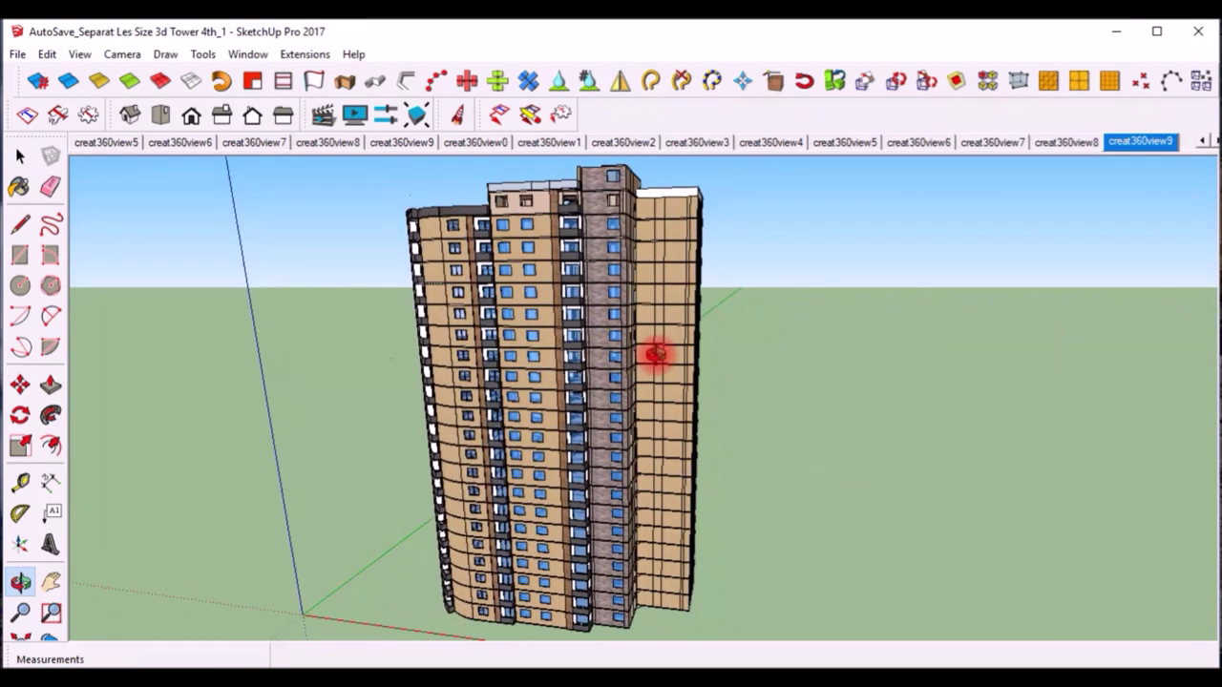
{"action": "left_click", "coordinate": [160, 113]}
{"action": "left_click", "coordinate": [158, 113]}
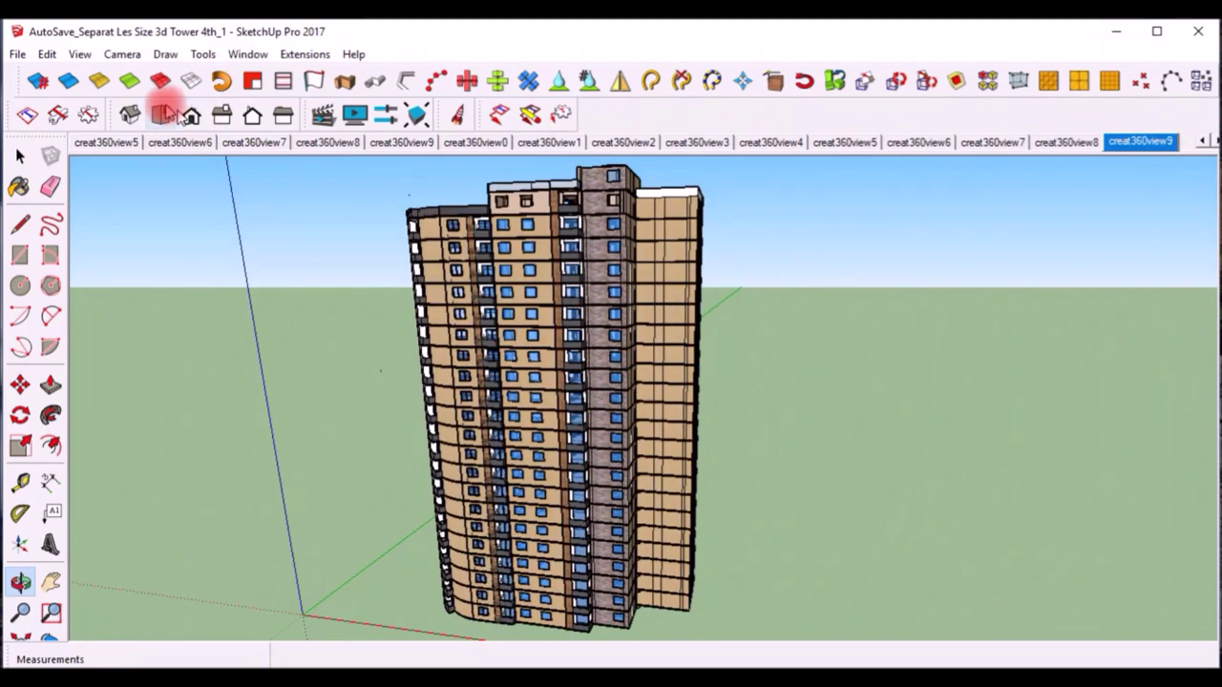
Show the tower in Front view with Parallel Projection.
{"action": "left_click", "coordinate": [187, 114]}
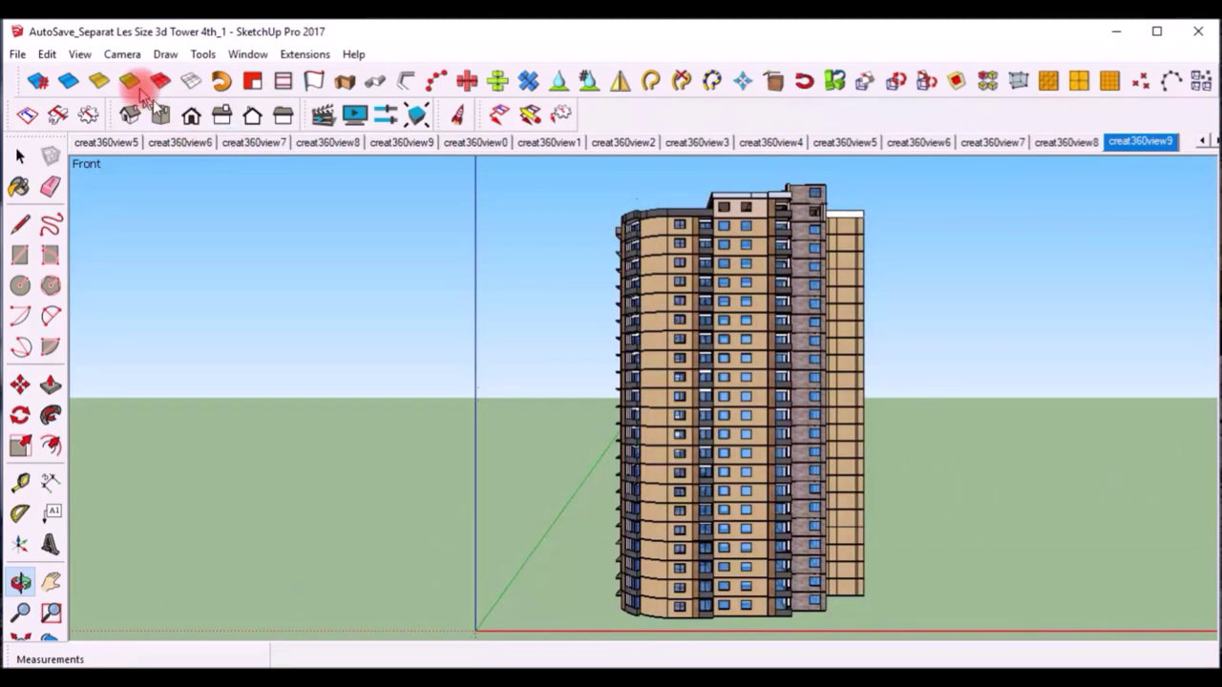
{"action": "left_click", "coordinate": [137, 57]}
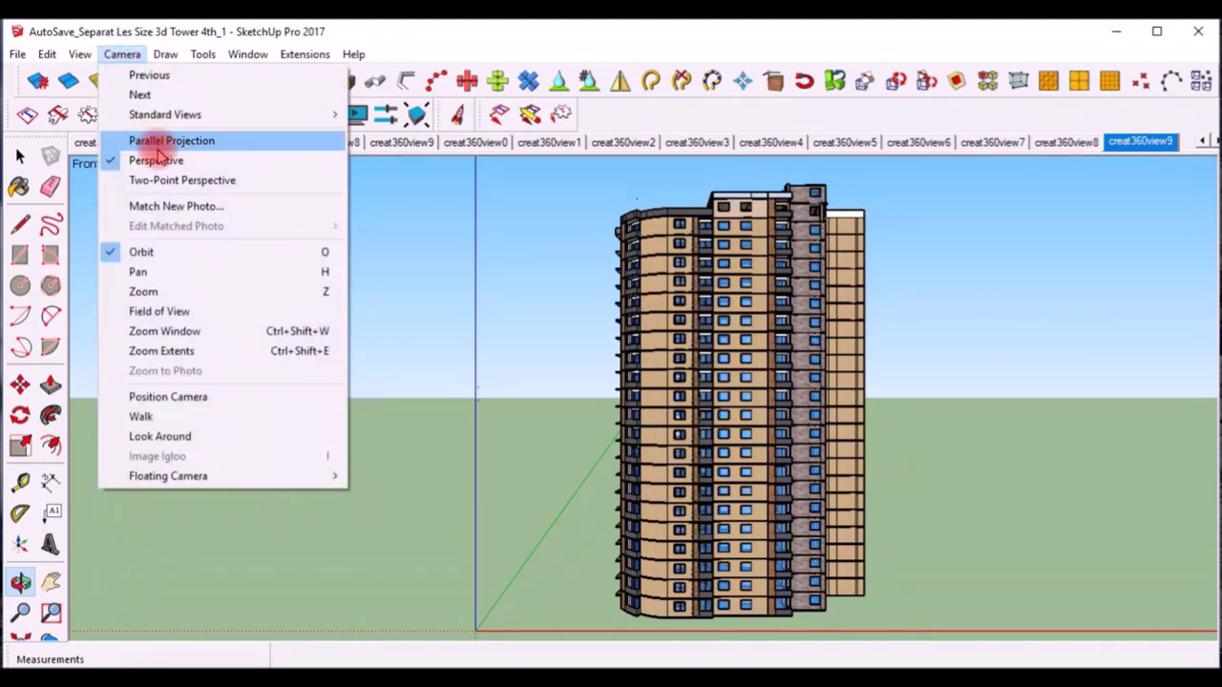
{"action": "left_click", "coordinate": [163, 140]}
Open the File > Export > 2D Graphic dialog.
{"action": "scroll", "coordinate": [982, 369], "scroll_direction": "up", "scroll_amount": 2}
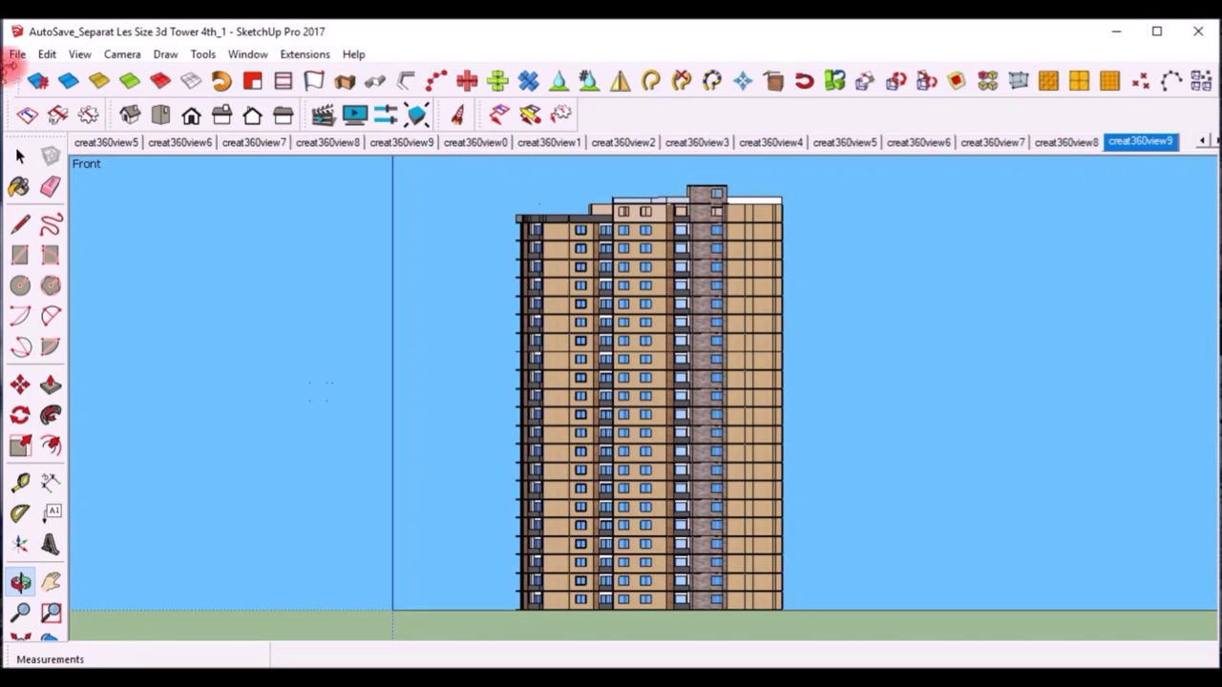
{"action": "left_click", "coordinate": [17, 54]}
{"action": "mouse_move", "coordinate": [50, 331]}
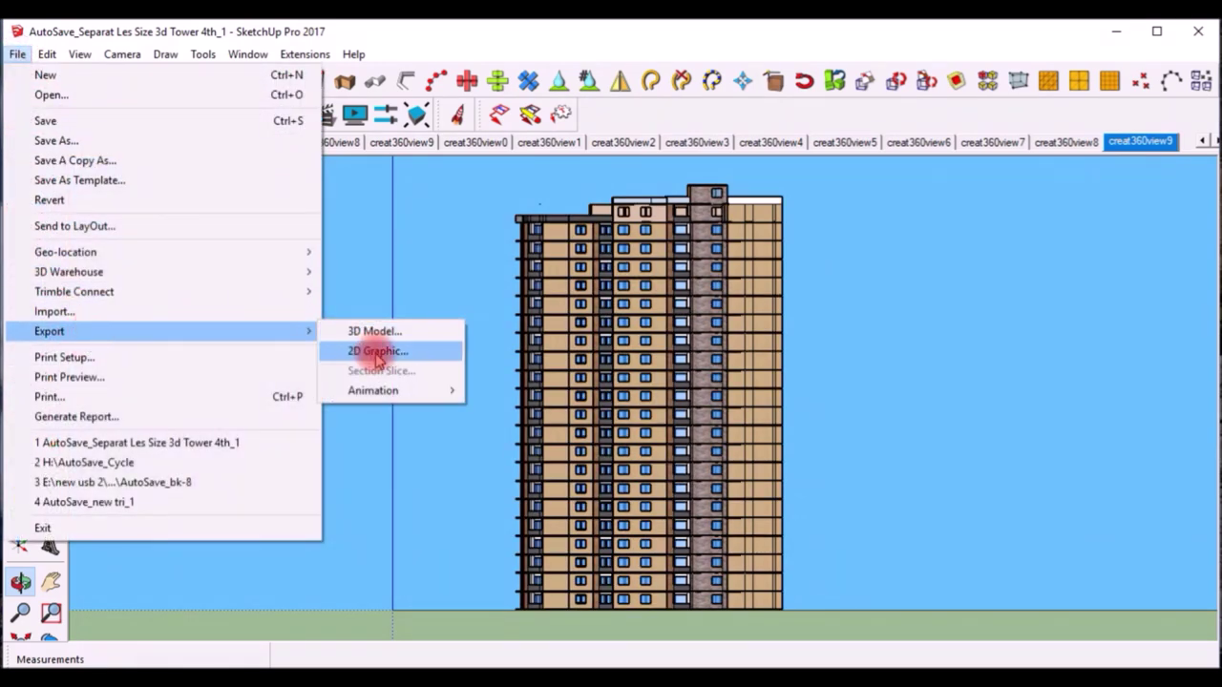
{"action": "left_click", "coordinate": [378, 352]}
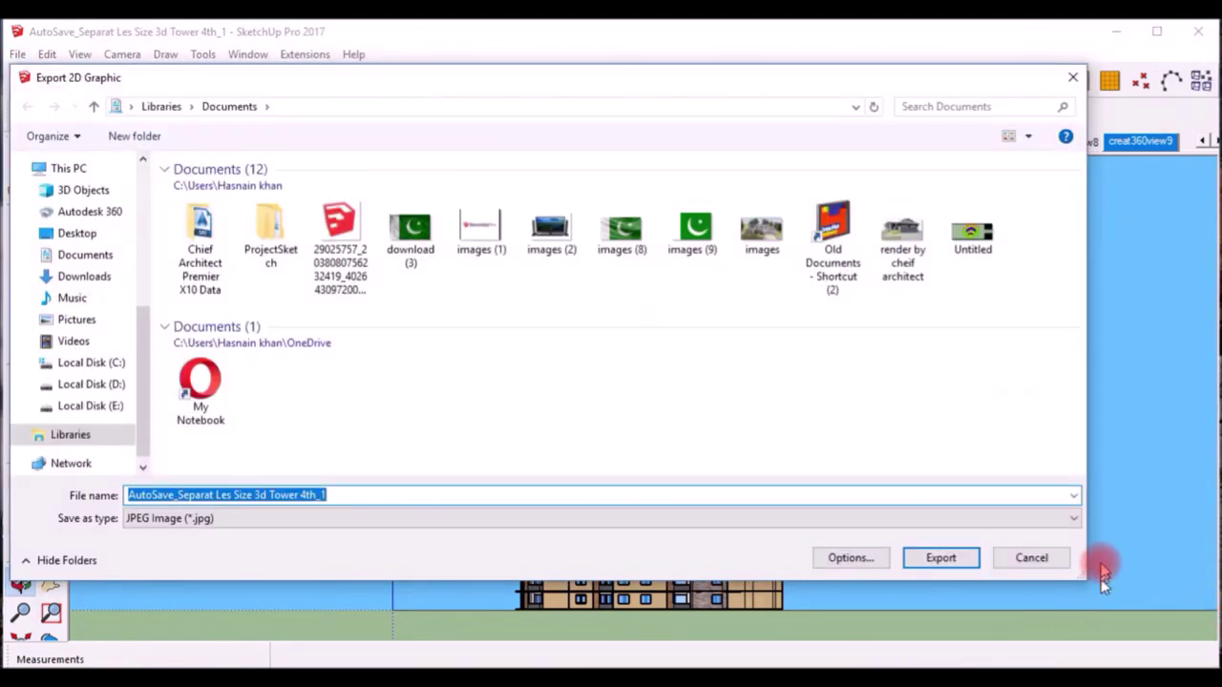
Keep JPEG as the export type, close the Export 2D Graphic dialog, and view the tower from above.
{"action": "left_click", "coordinate": [1074, 518]}
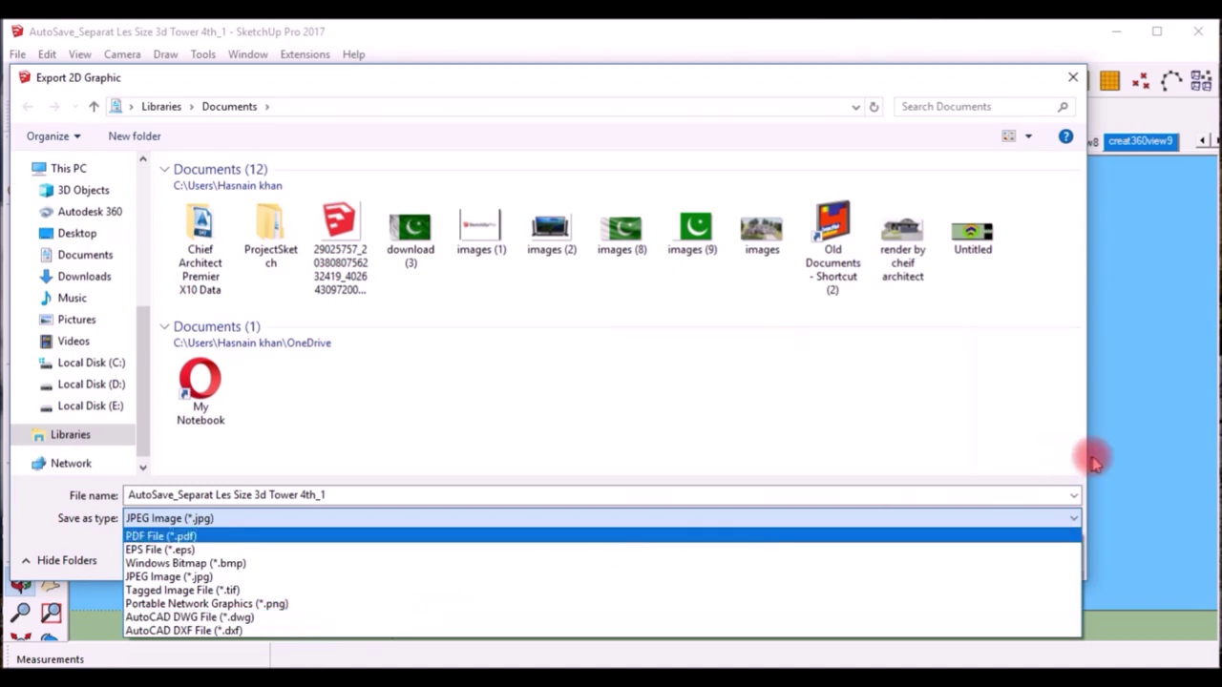
{"action": "left_click", "coordinate": [1138, 436]}
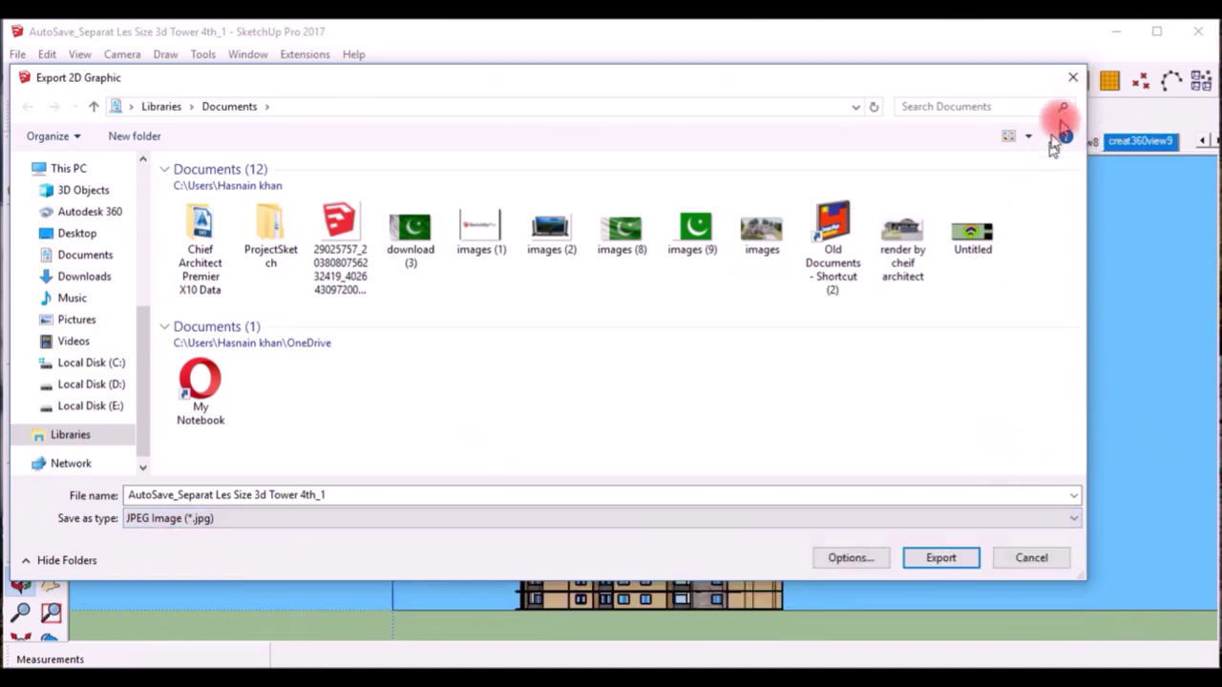
{"action": "left_click", "coordinate": [1073, 80]}
{"action": "mouse_move", "coordinate": [853, 363]}
{"action": "left_mouse_down"}
{"action": "mouse_move", "coordinate": [785, 369]}
{"action": "mouse_move", "coordinate": [714, 322]}
{"action": "mouse_move", "coordinate": [620, 415]}
{"action": "mouse_move", "coordinate": [782, 329]}
{"action": "left_mouse_up"}
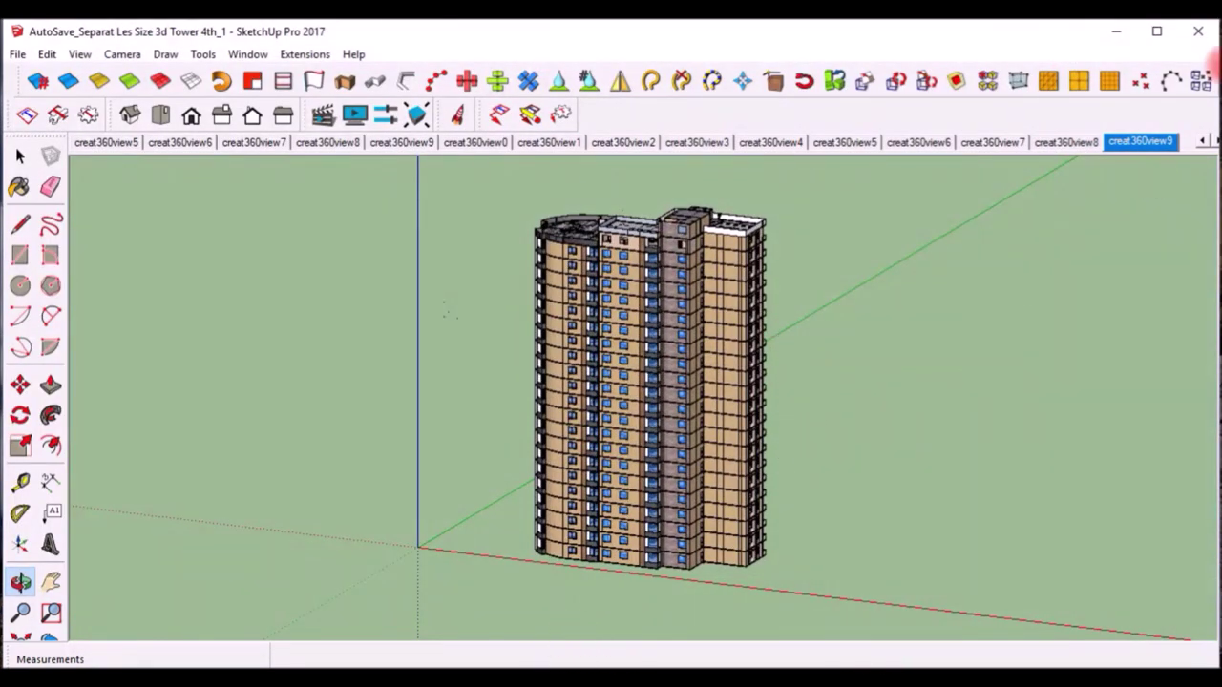